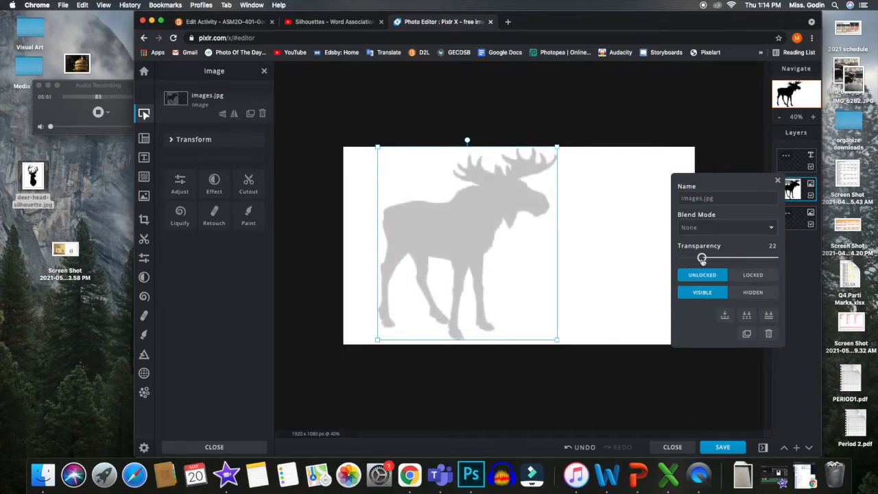
# Add a new default text layer to the moose canvas and set its fill to black (#000000)
pyautogui.click(776, 182)
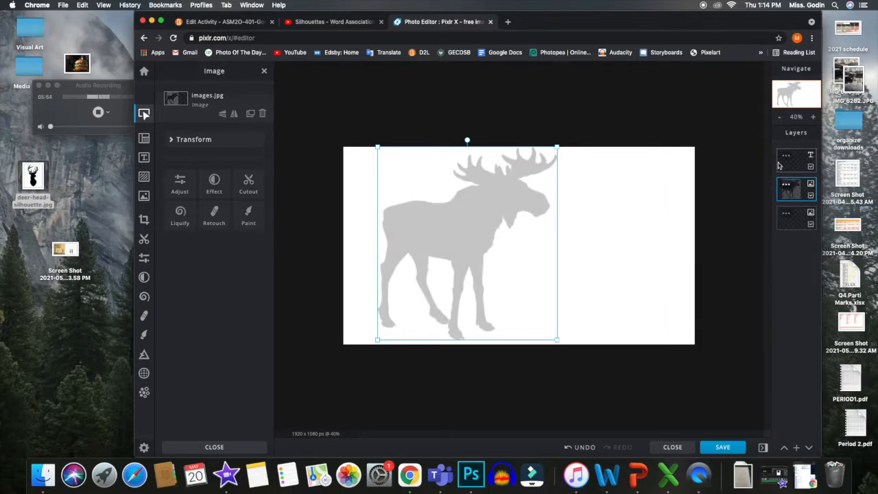
pyautogui.click(144, 157)
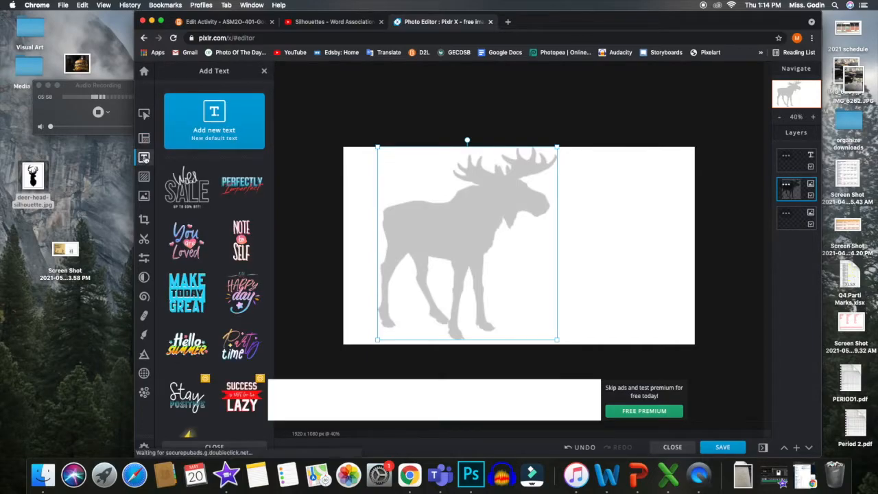
pyautogui.click(222, 141)
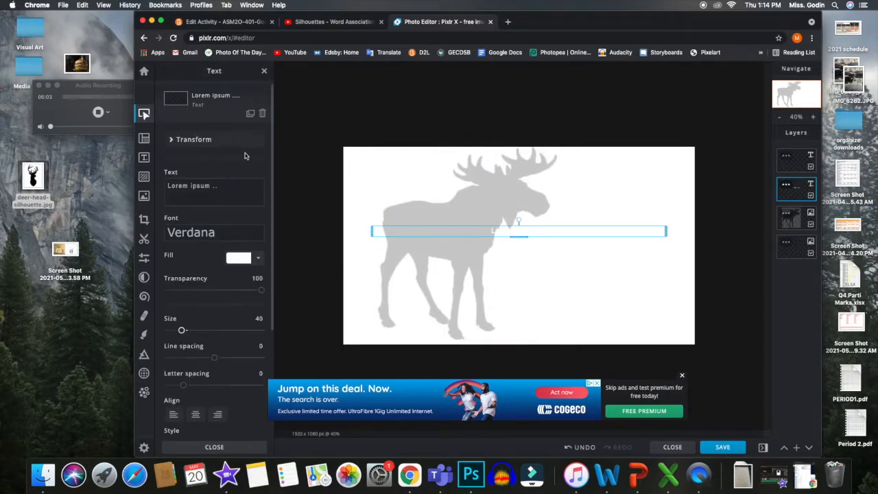
pyautogui.click(213, 193)
pyautogui.click(240, 258)
pyautogui.click(274, 425)
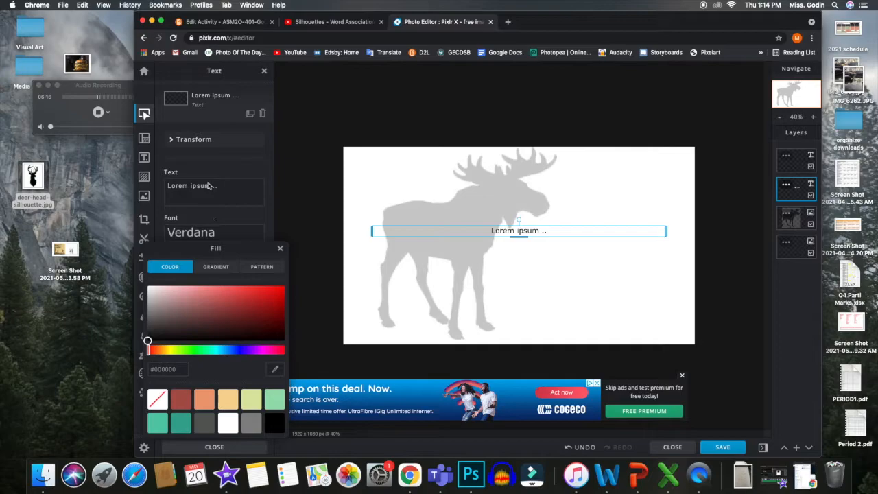
# Replace the placeholder text with "nature" and set its font to The Brownies
pyautogui.click(242, 189)
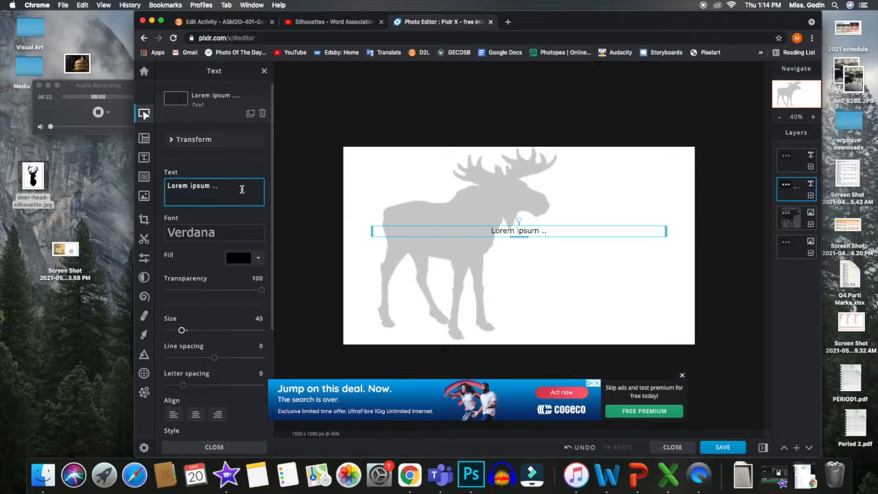
pyautogui.press('super+a')
pyautogui.press('BackSpace')
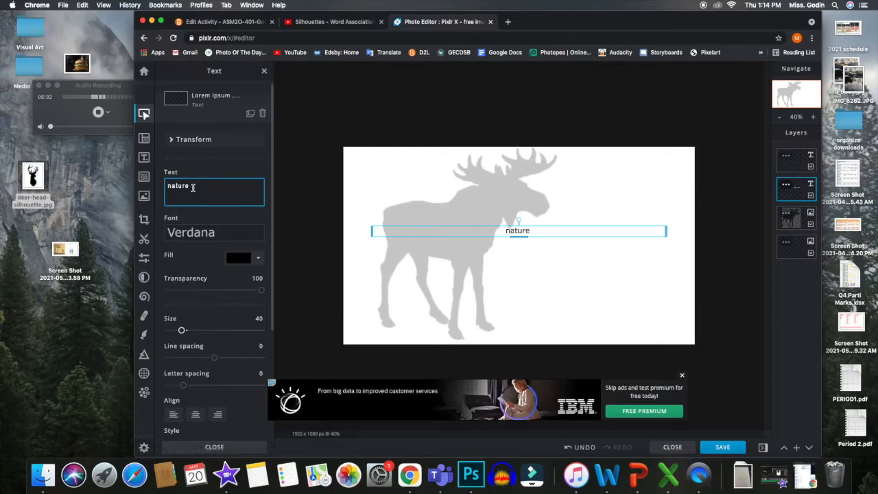
pyautogui.click(206, 234)
pyautogui.click(213, 254)
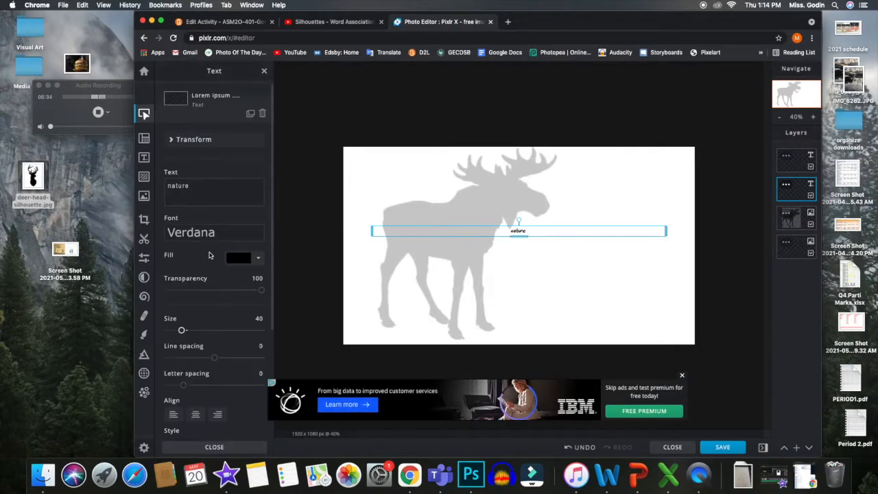
# Set the "nature" text to size 130 and transparency 63, and place it over the moose's rump
pyautogui.moveTo(183, 331); pyautogui.dragTo(207, 330)
pyautogui.moveTo(261, 290); pyautogui.dragTo(230, 292)
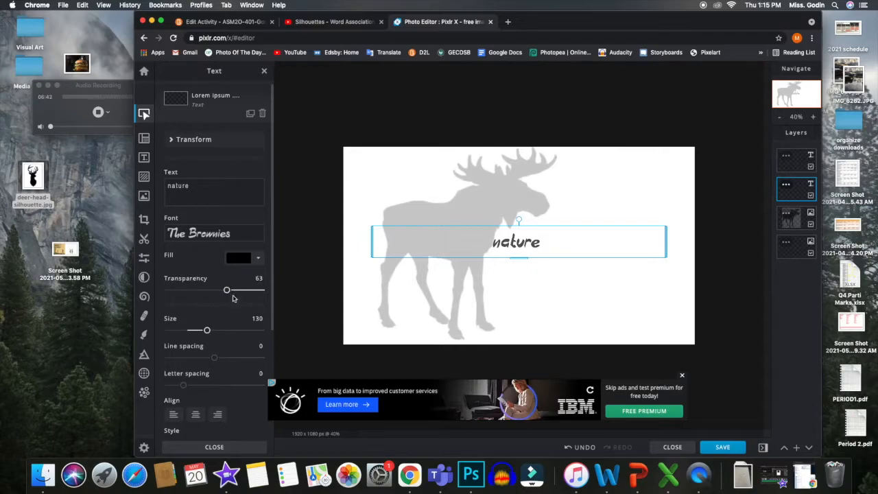
pyautogui.moveTo(530, 243); pyautogui.dragTo(424, 204)
pyautogui.click(525, 270)
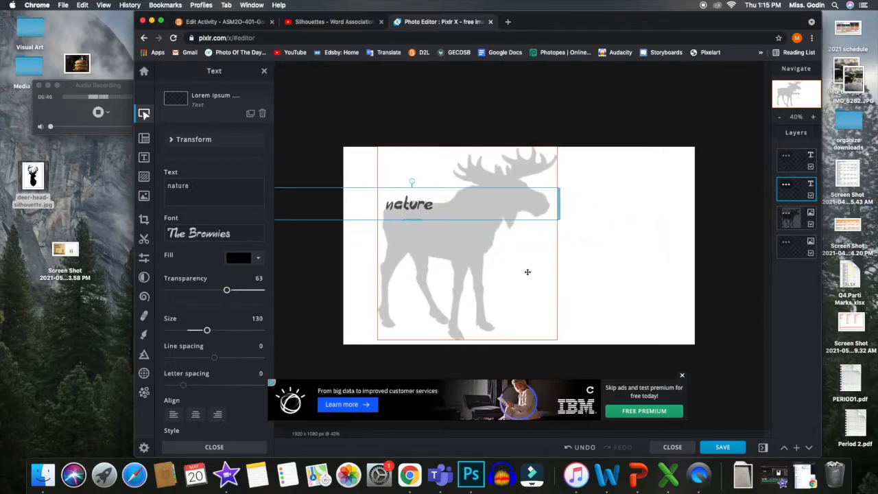
# Duplicate the "nature" text layer and place the copy on the belly just above the front legs
pyautogui.click(415, 205)
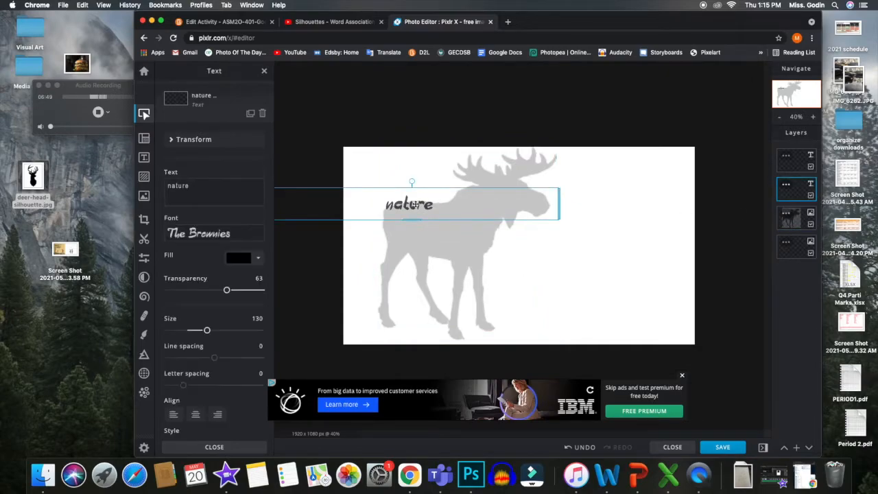
pyautogui.click(786, 186)
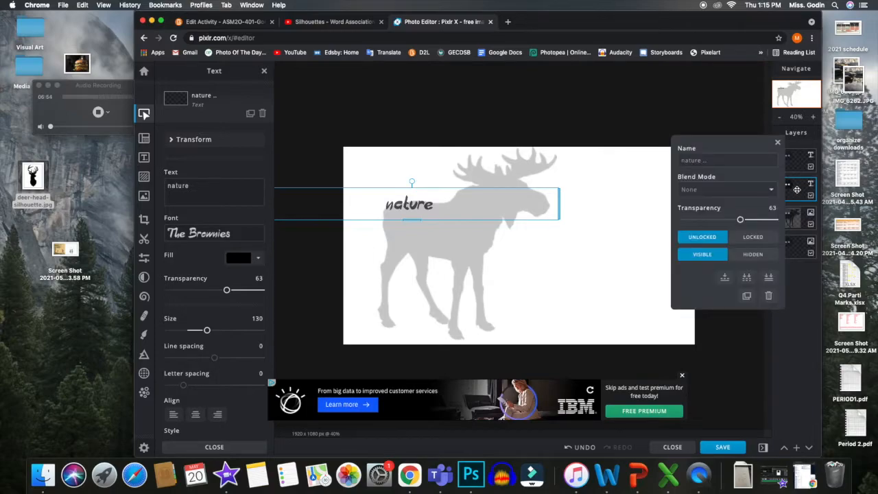
pyautogui.click(747, 297)
pyautogui.moveTo(423, 205); pyautogui.dragTo(471, 256)
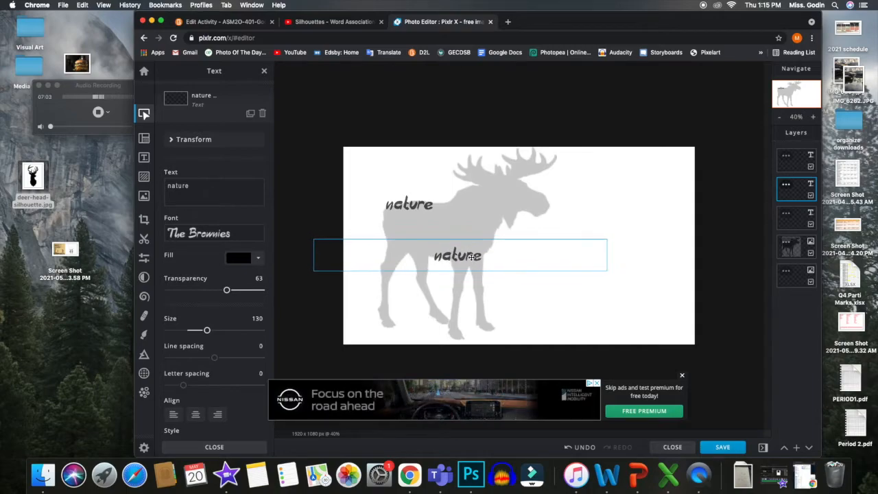
# Duplicate the belly "nature" text layer and place the copy over the moose's antlers
pyautogui.click(787, 186)
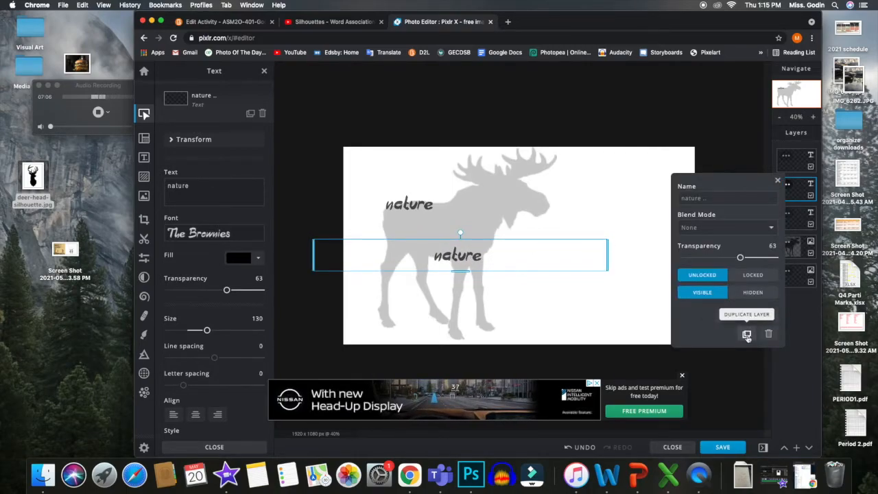
pyautogui.click(747, 334)
pyautogui.moveTo(454, 255); pyautogui.dragTo(517, 160)
pyautogui.click(621, 289)
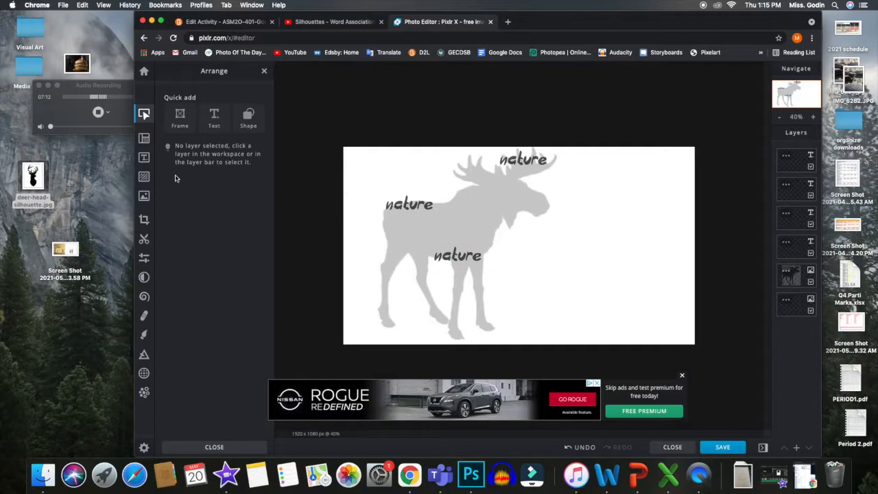
# Add another text layer and replace its placeholder text with "moose"
pyautogui.click(144, 158)
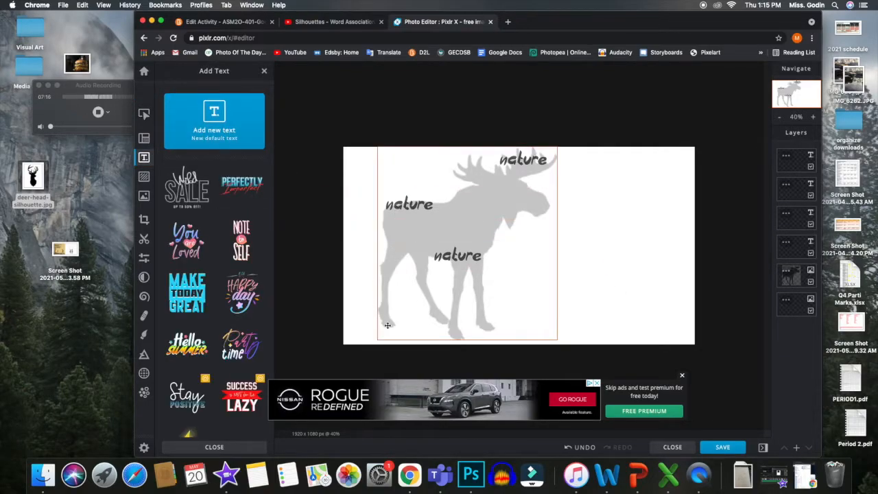
pyautogui.click(214, 113)
pyautogui.click(222, 188)
pyautogui.moveTo(220, 186); pyautogui.dragTo(165, 184)
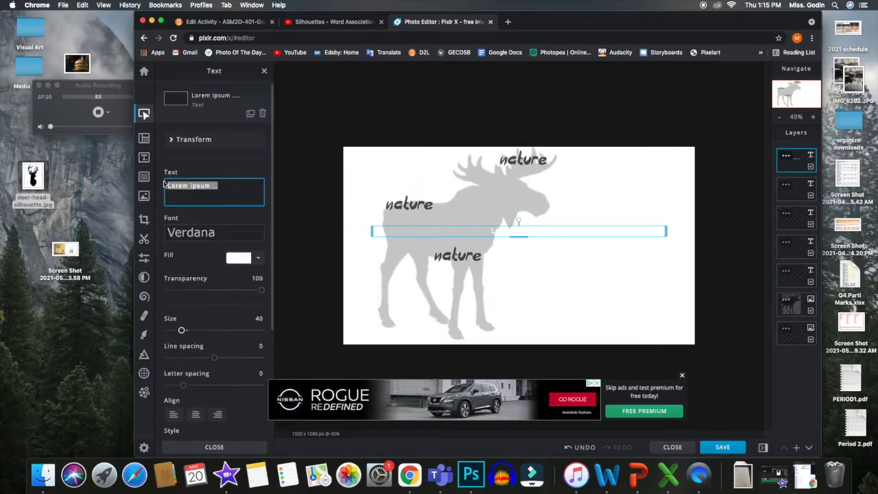
pyautogui.write('moose')
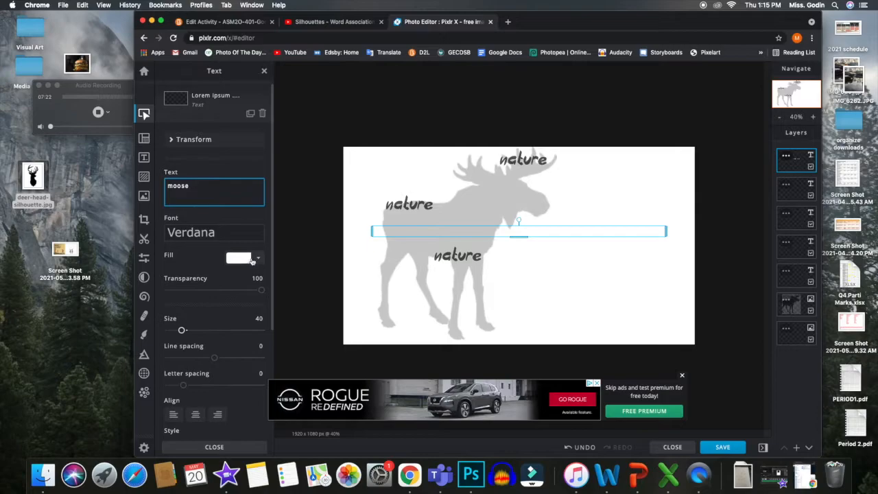
# Give the "moose" text a black fill and the Beornheard font
pyautogui.click(261, 260)
pyautogui.click(272, 430)
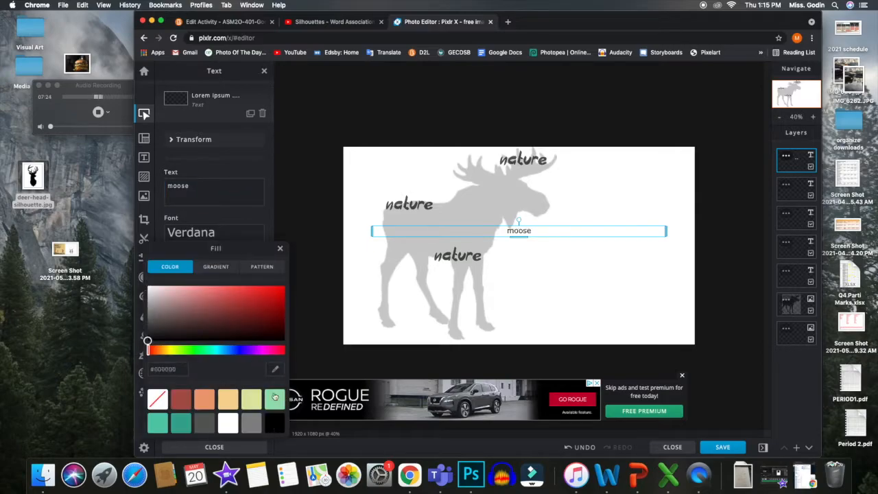
pyautogui.click(219, 235)
pyautogui.click(216, 233)
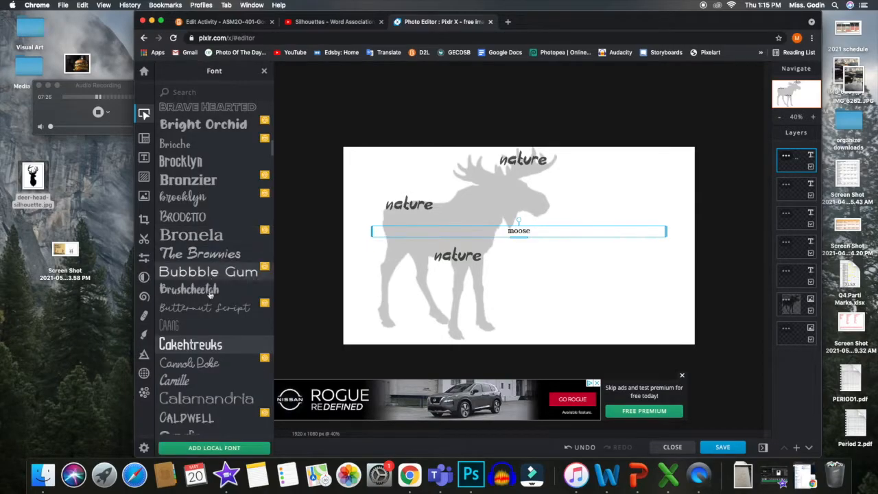
pyautogui.scroll(3, 207, 181)
pyautogui.click(213, 129)
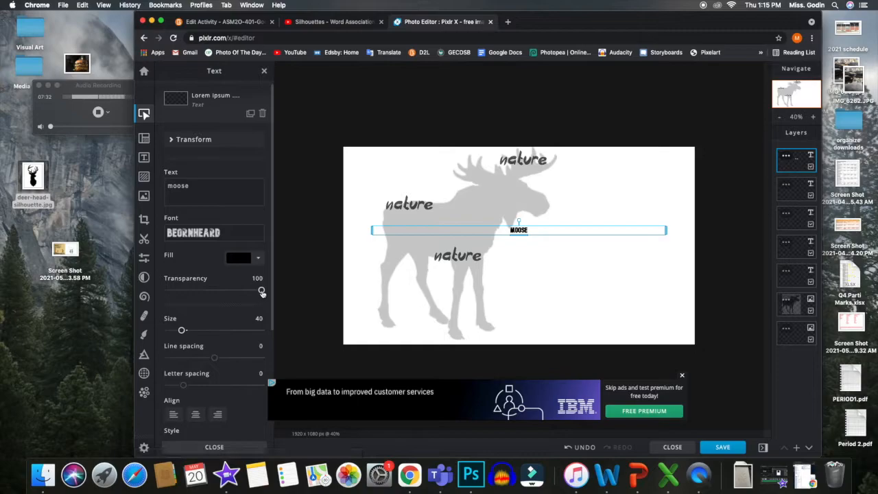
# Enlarge the "moose" text to size 190 and move it over the left antler above the moose's shoulders
pyautogui.moveTo(181, 331); pyautogui.dragTo(211, 332)
pyautogui.moveTo(508, 245); pyautogui.dragTo(480, 171)
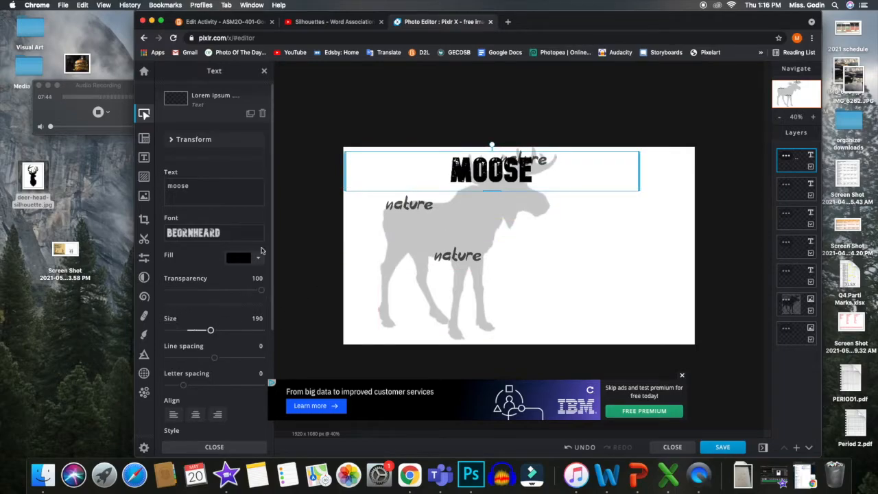
pyautogui.click(354, 297)
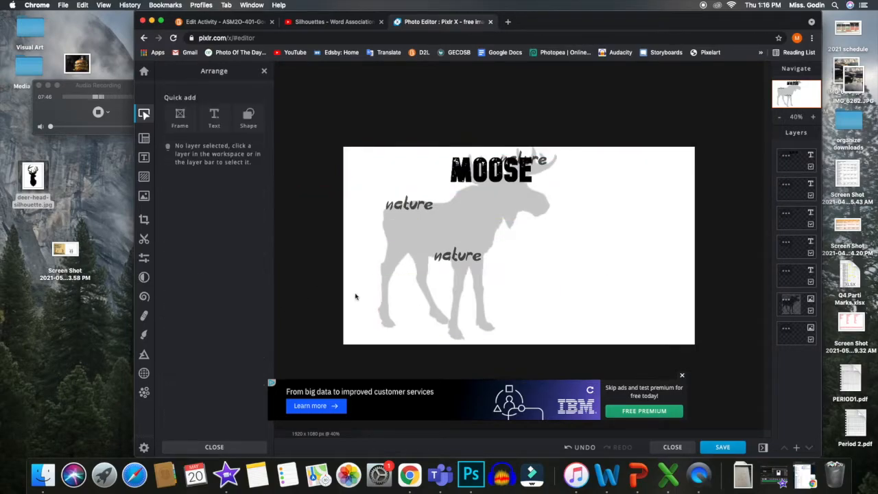
# Add another text layer and replace its placeholder text with "horns"
pyautogui.click(207, 124)
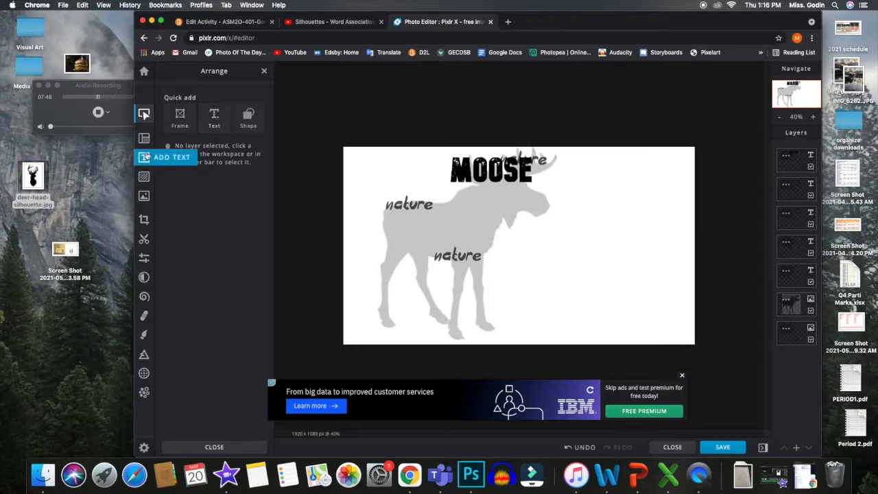
pyautogui.click(209, 122)
pyautogui.click(229, 189)
pyautogui.write('L')
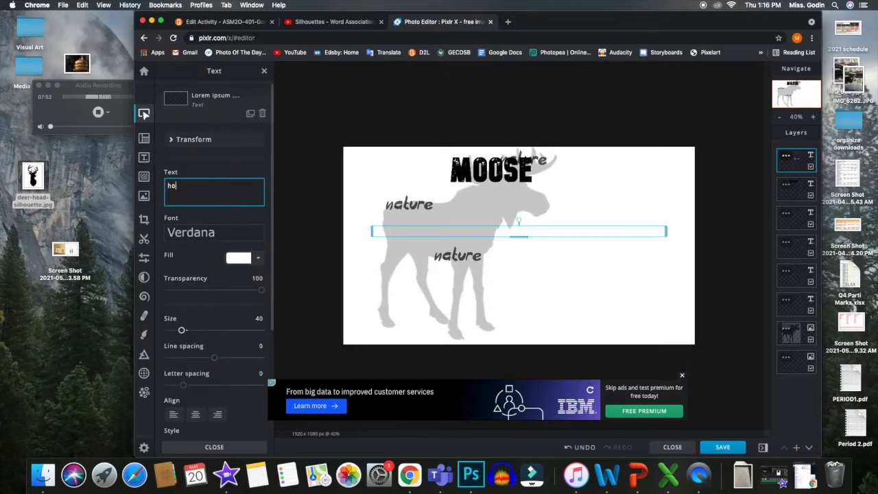
# Give the "horns" text a black fill and the Braga Deco font
pyautogui.click(258, 260)
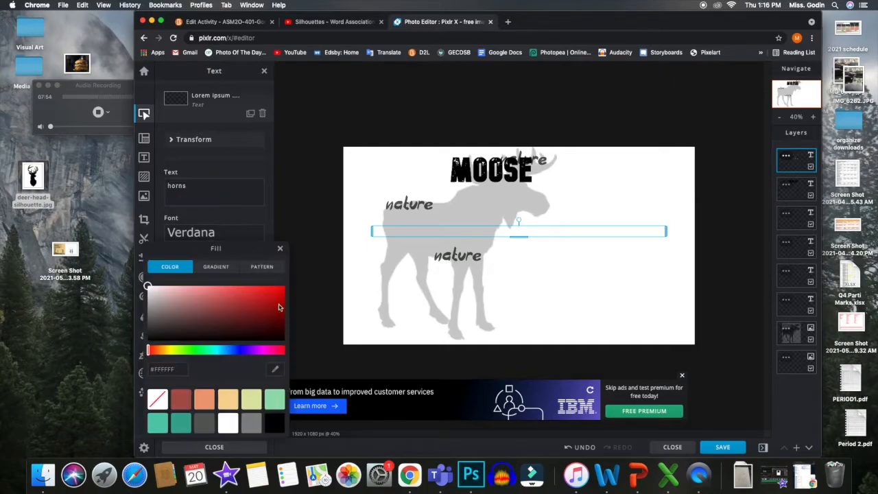
pyautogui.click(278, 430)
pyautogui.click(217, 234)
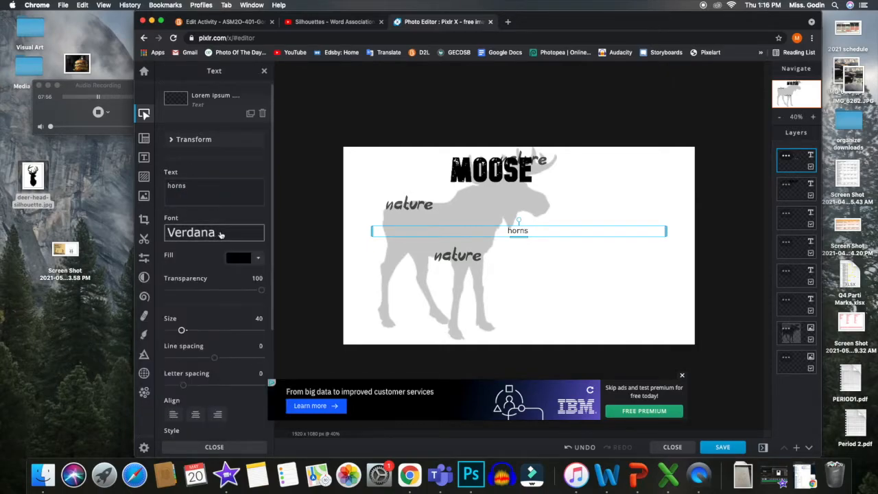
pyautogui.click(220, 235)
pyautogui.click(219, 311)
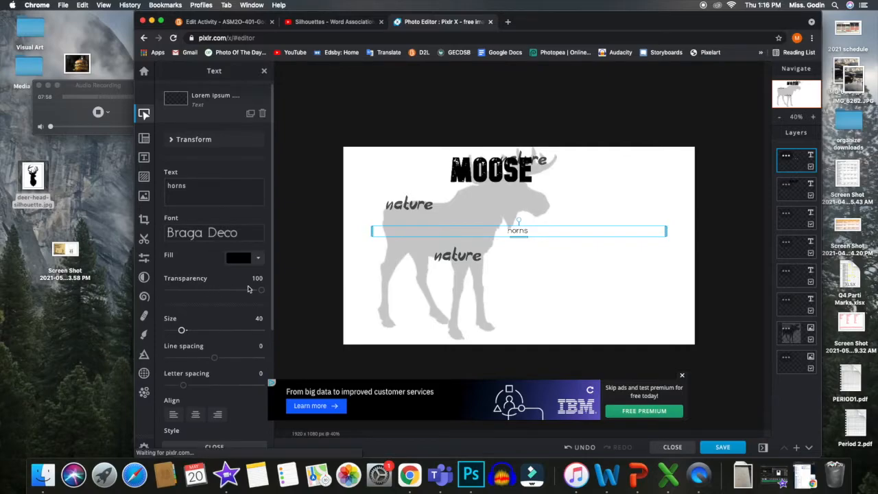
# Set the "horns" text to transparency 69 and size 32, and place it on the right antler below "nature"
pyautogui.moveTo(261, 289); pyautogui.dragTo(232, 290)
pyautogui.moveTo(182, 331); pyautogui.dragTo(180, 330)
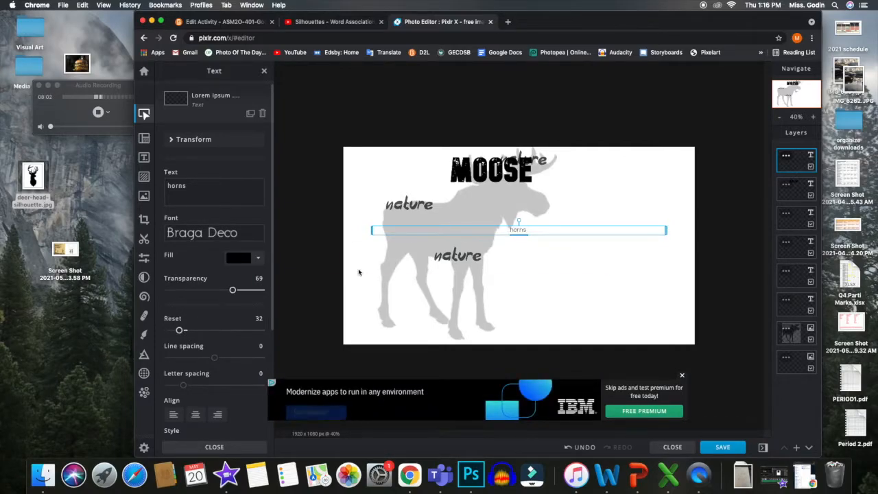
pyautogui.moveTo(514, 230); pyautogui.dragTo(538, 166)
pyautogui.click(568, 214)
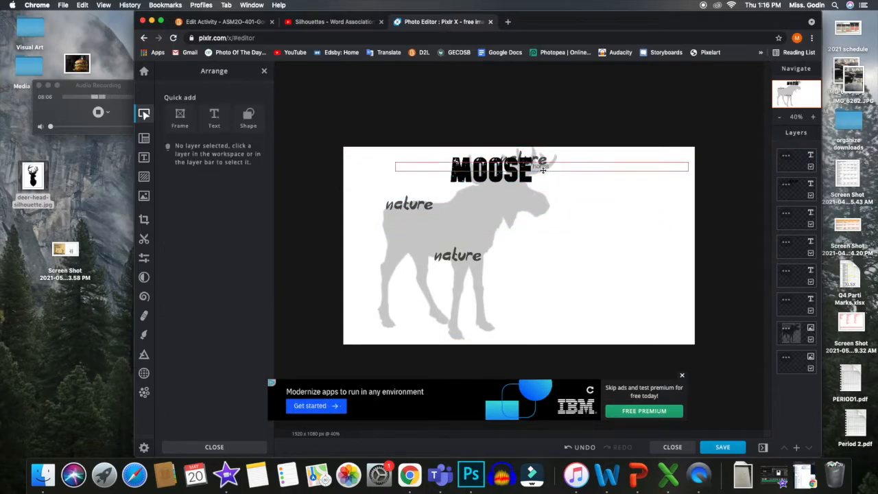
# Duplicate the "horns" text layer and place the copy at the top of the moose's rearmost hind leg
pyautogui.click(542, 167)
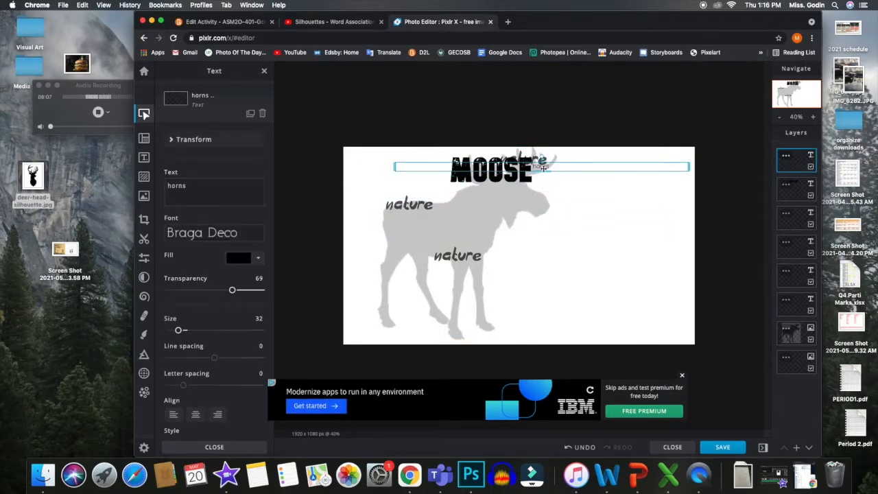
pyautogui.click(788, 157)
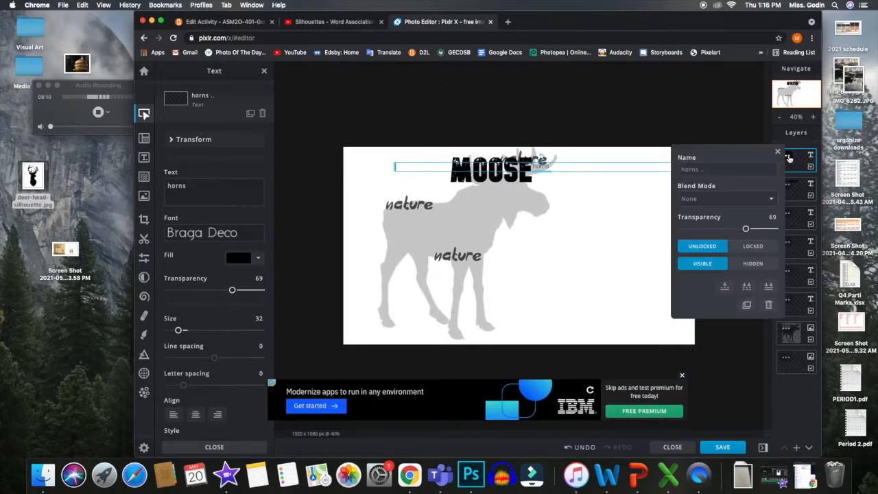
pyautogui.click(747, 305)
pyautogui.moveTo(542, 168); pyautogui.dragTo(378, 268)
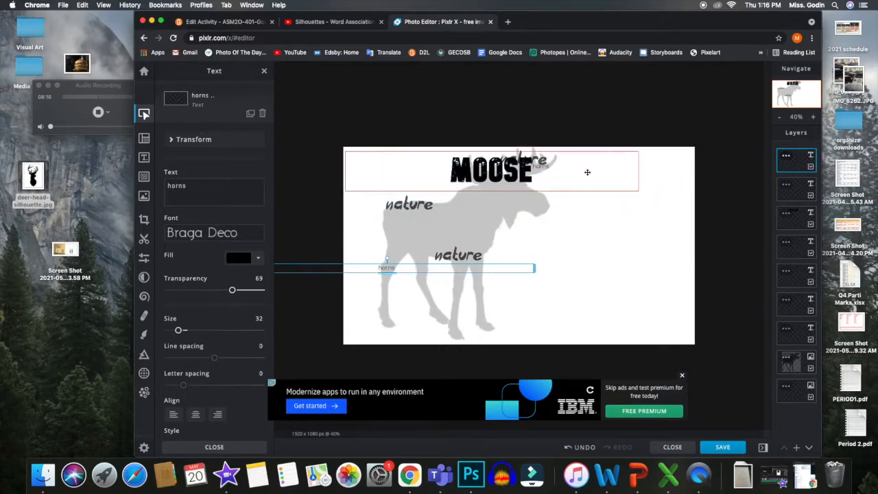
pyautogui.click(460, 253)
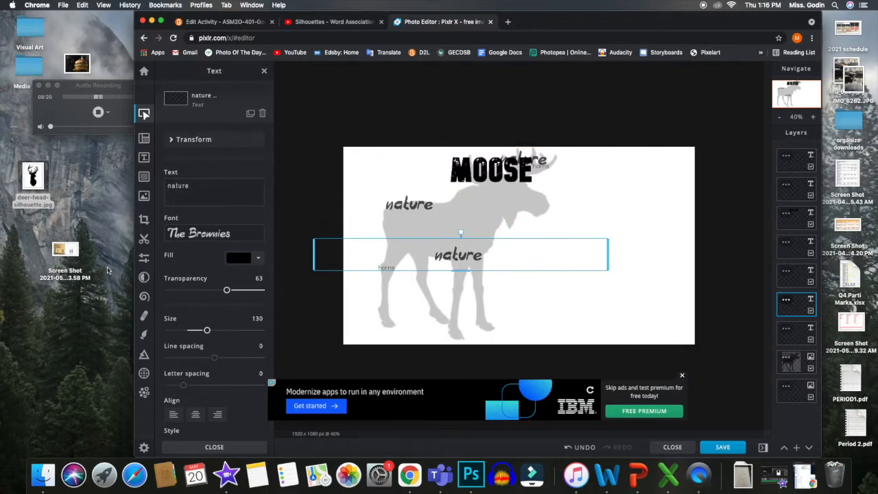
pyautogui.click(603, 228)
pyautogui.click(487, 218)
pyautogui.click(608, 233)
pyautogui.click(467, 231)
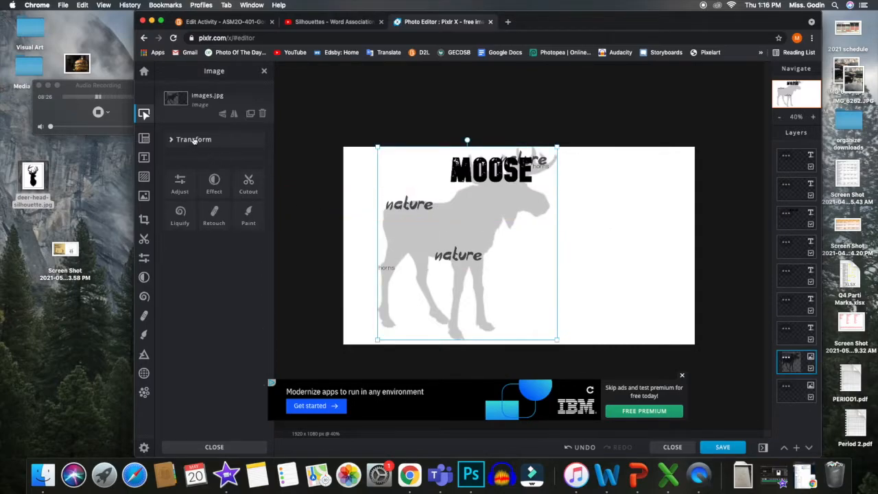
# Add a new text layer and replace its placeholder text with "forests"
pyautogui.click(144, 157)
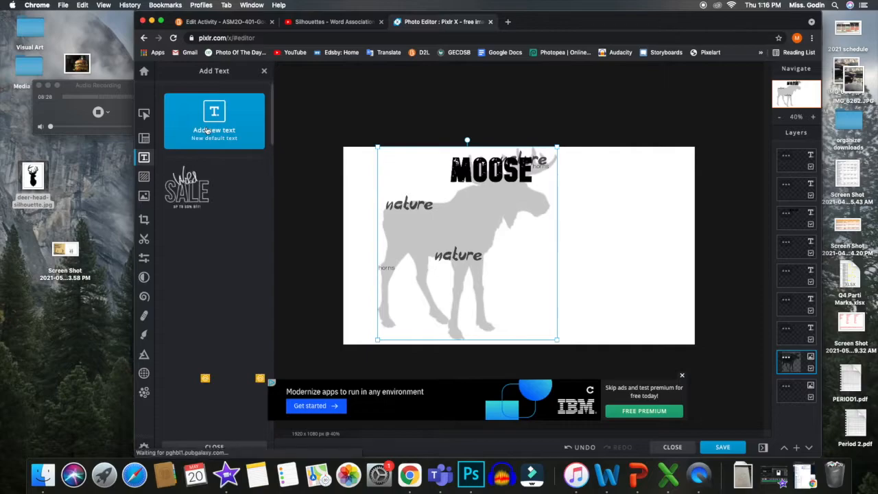
pyautogui.click(207, 130)
pyautogui.moveTo(218, 186); pyautogui.dragTo(166, 180)
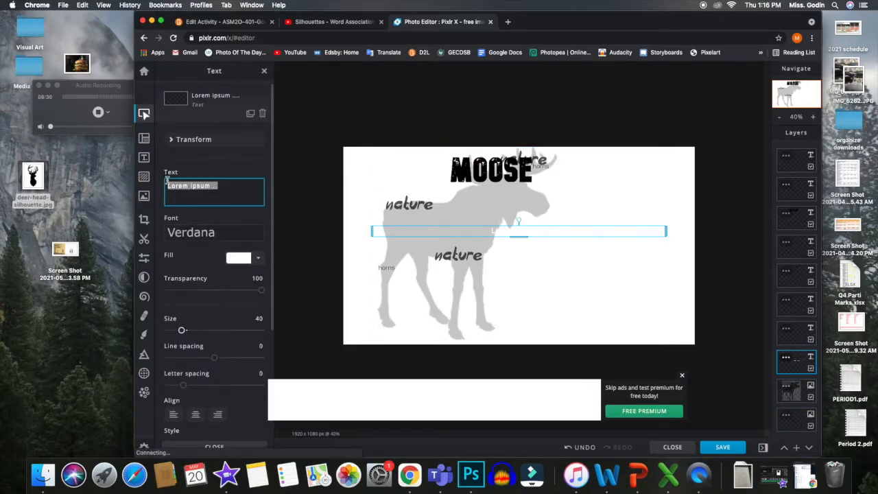
pyautogui.write('forests')
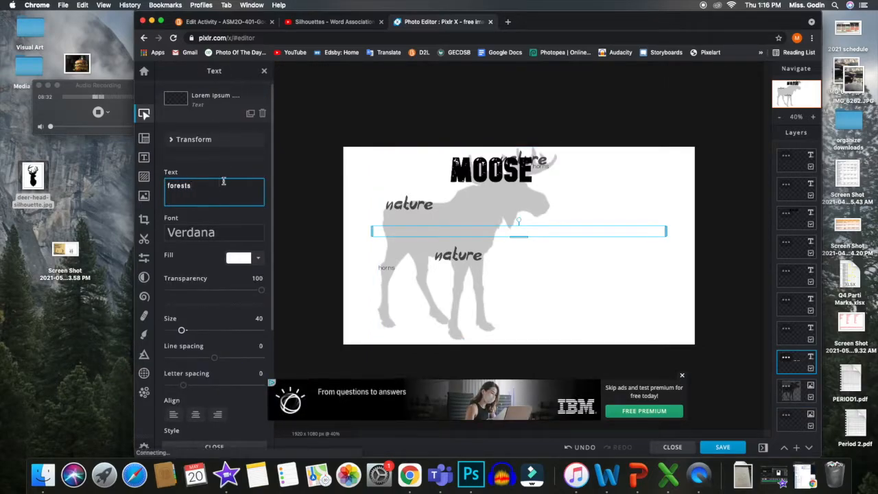
# Give the "forests" text a black fill and the Brushcheetah font
pyautogui.click(257, 258)
pyautogui.click(278, 419)
pyautogui.click(193, 237)
pyautogui.click(192, 232)
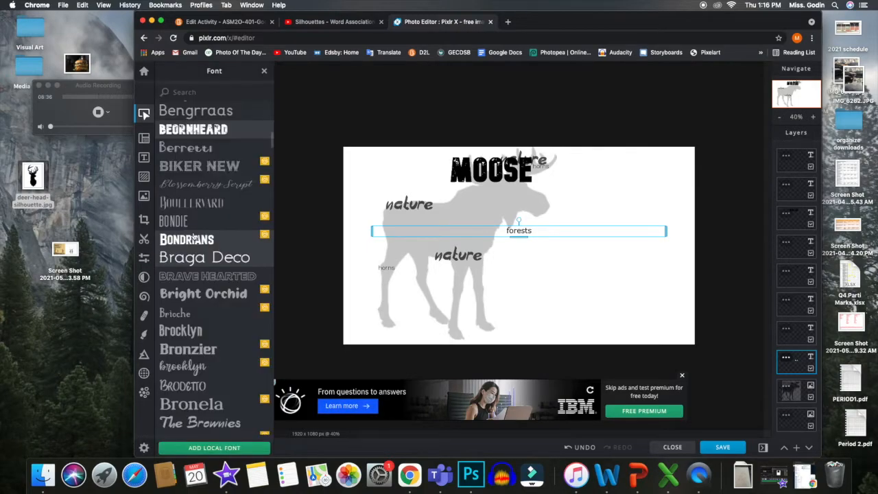
pyautogui.click(195, 295)
pyautogui.click(205, 258)
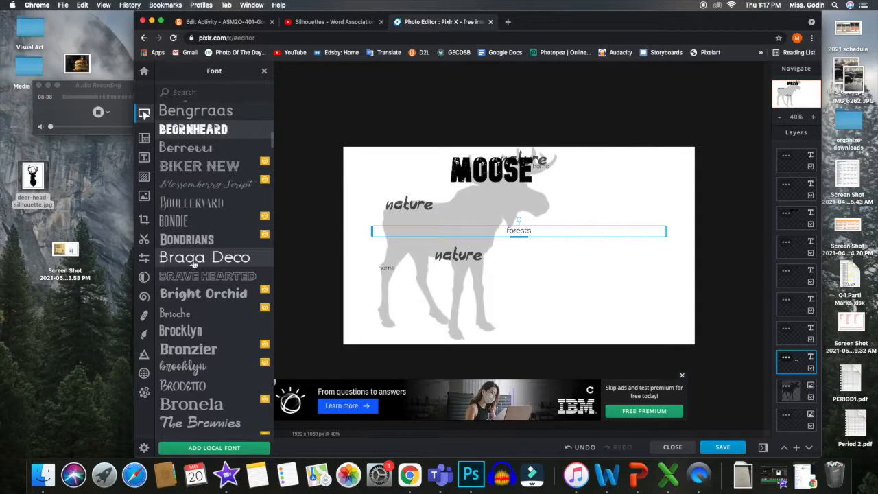
pyautogui.scroll(-3, 199, 274)
pyautogui.click(193, 330)
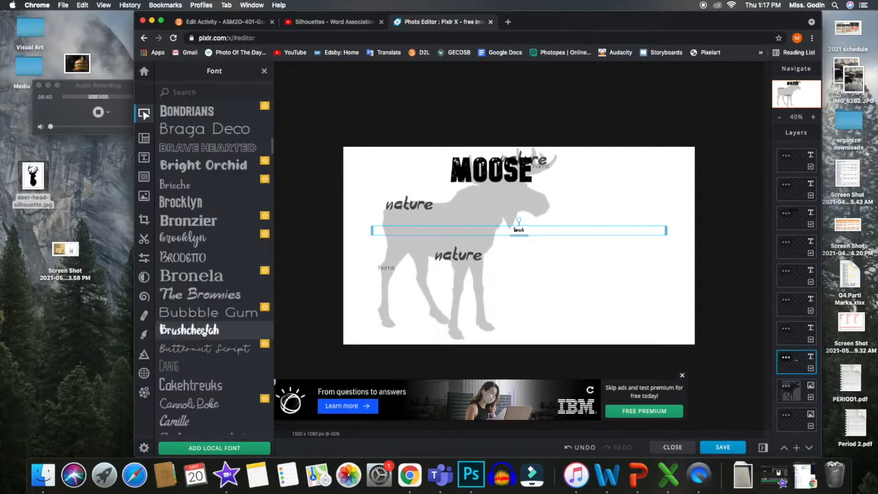
pyautogui.click(212, 331)
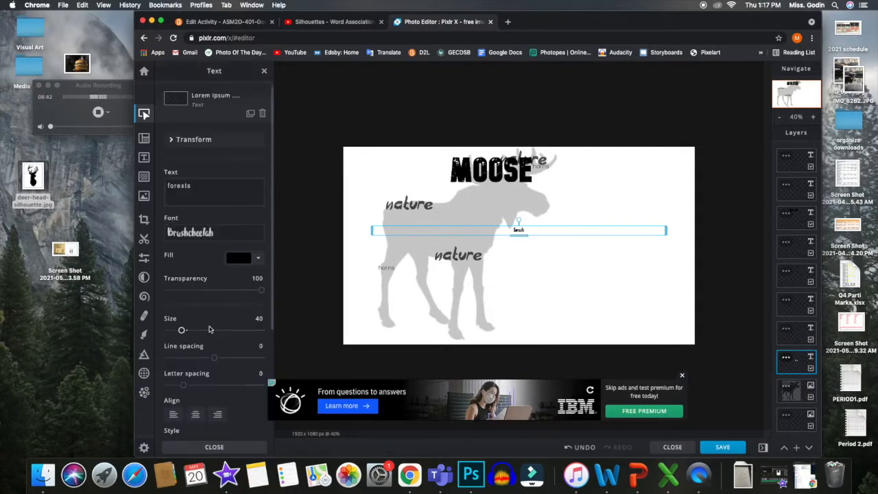
# Set the "forests" text to size 235 and transparency 57, and place it on the moose's chest just above the lower "nature"
pyautogui.moveTo(182, 330); pyautogui.dragTo(213, 332)
pyautogui.moveTo(262, 290); pyautogui.dragTo(222, 290)
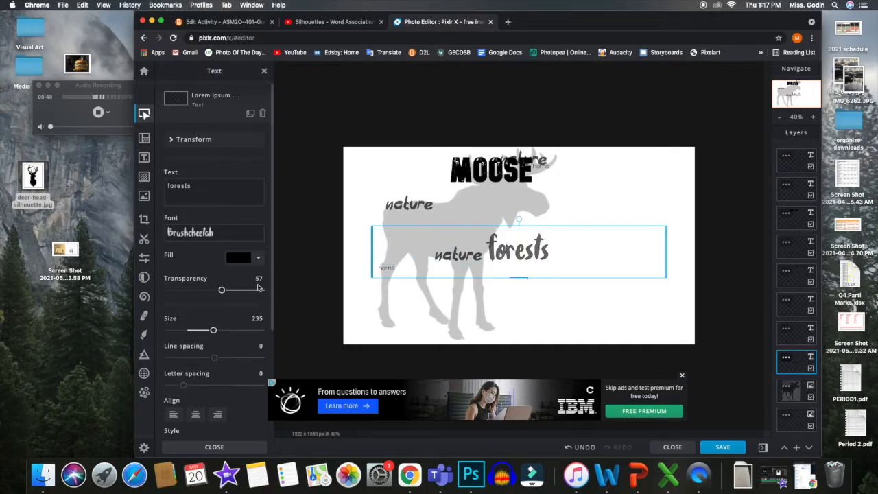
pyautogui.click(338, 289)
pyautogui.moveTo(529, 257); pyautogui.dragTo(508, 236)
pyautogui.click(557, 211)
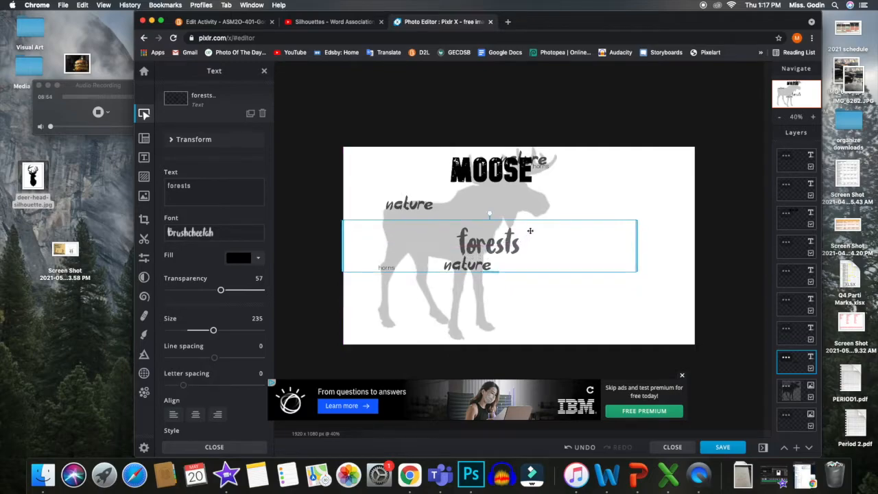
# Duplicate the "forests" text layer and place the copy over the moose's head, just below the antlers
pyautogui.click(787, 358)
pyautogui.click(747, 424)
pyautogui.moveTo(478, 249); pyautogui.dragTo(515, 188)
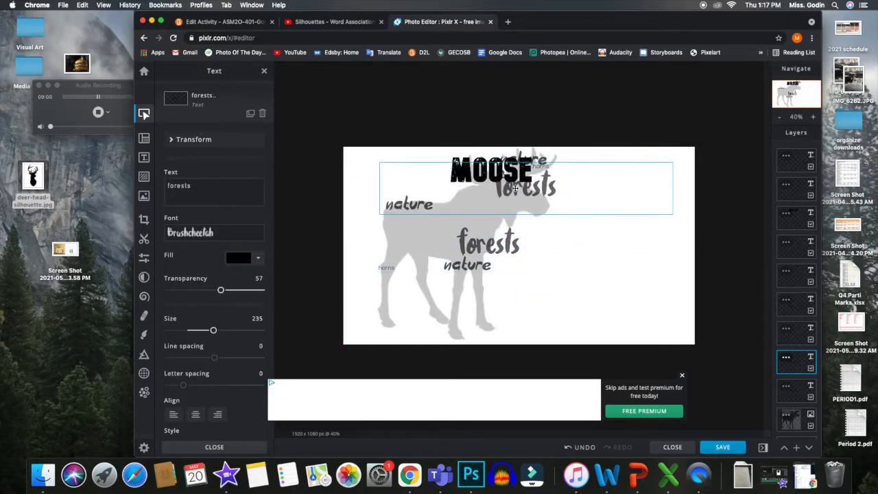
# Duplicate the "forests" text on the head and place the copy across the lower part of the hind legs
pyautogui.click(786, 357)
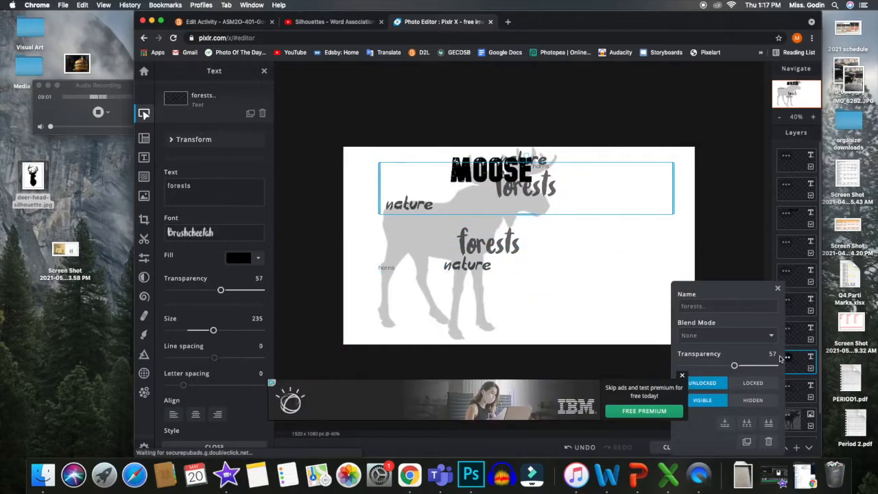
pyautogui.click(747, 444)
pyautogui.moveTo(541, 189); pyautogui.dragTo(529, 209)
pyautogui.moveTo(546, 175)
pyautogui.mouseDown()
pyautogui.moveTo(491, 199)
pyautogui.moveTo(422, 271)
pyautogui.moveTo(426, 255)
pyautogui.moveTo(425, 321)
pyautogui.mouseUp()
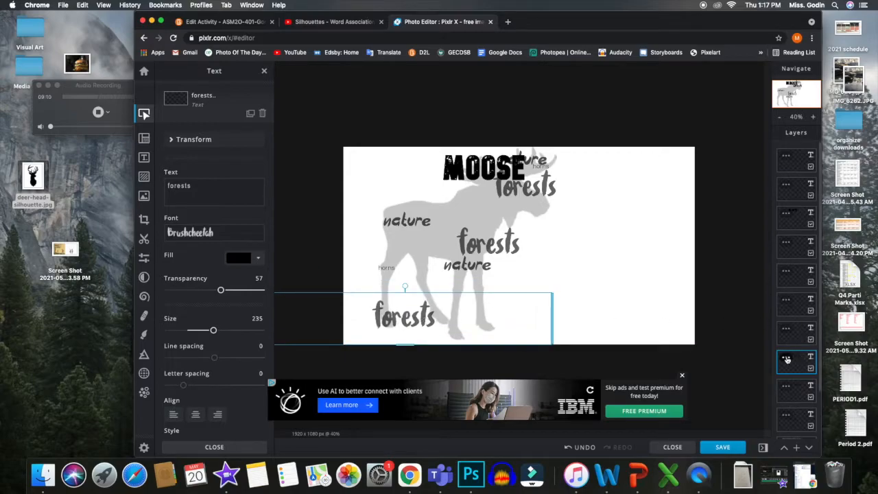
# Duplicate the "forests" text on the hind legs, place the copy along the moose's back, and move the rump's "nature" up beside it
pyautogui.click(786, 356)
pyautogui.click(747, 296)
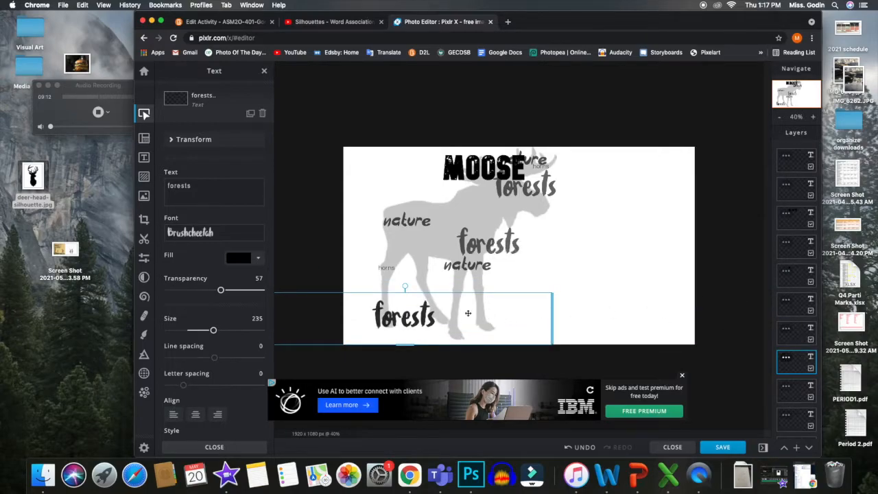
pyautogui.moveTo(416, 319); pyautogui.dragTo(467, 202)
pyautogui.moveTo(412, 221); pyautogui.dragTo(417, 204)
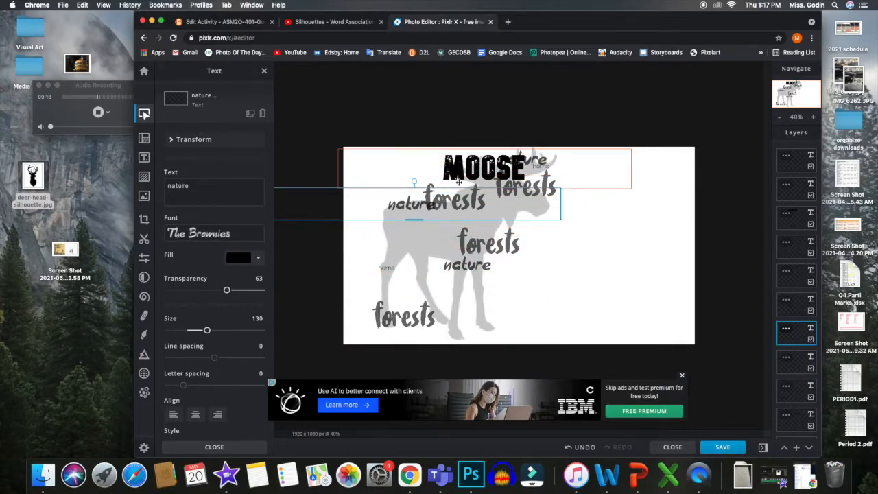
# Duplicate the "moose" text layer and place the copy across the moose's hindquarters and belly
pyautogui.click(485, 167)
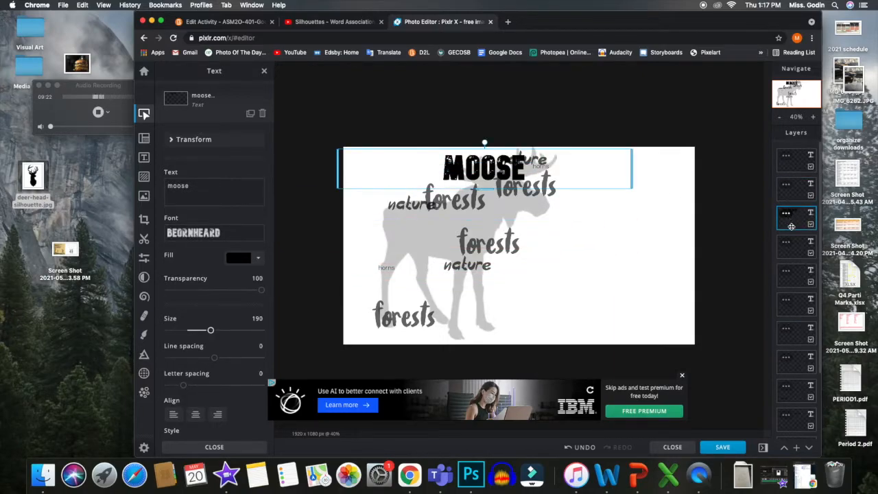
pyautogui.click(791, 227)
pyautogui.click(747, 345)
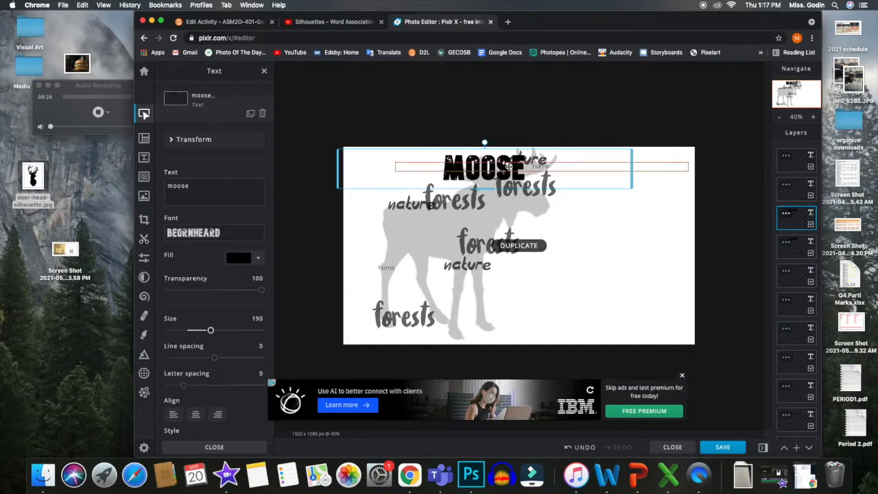
pyautogui.moveTo(511, 166); pyautogui.dragTo(450, 247)
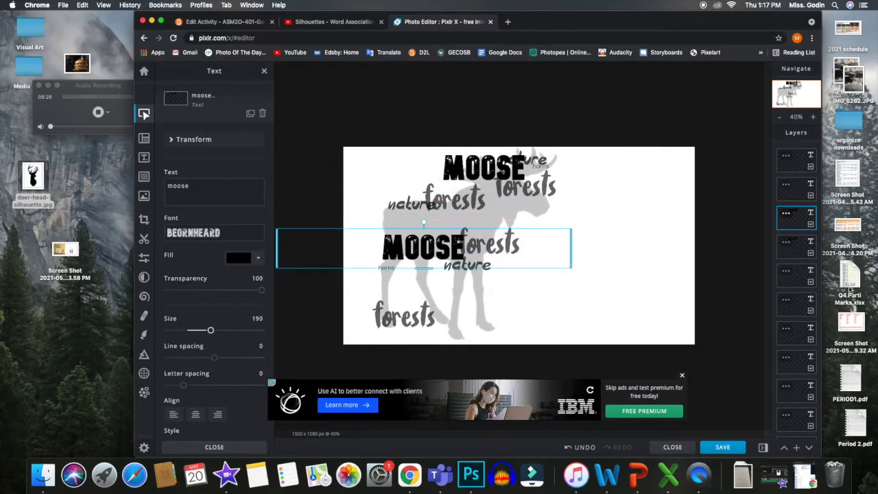
# Duplicate the "moose" text on the belly, place the copy across the neck and muzzle, and deselect it
pyautogui.click(786, 214)
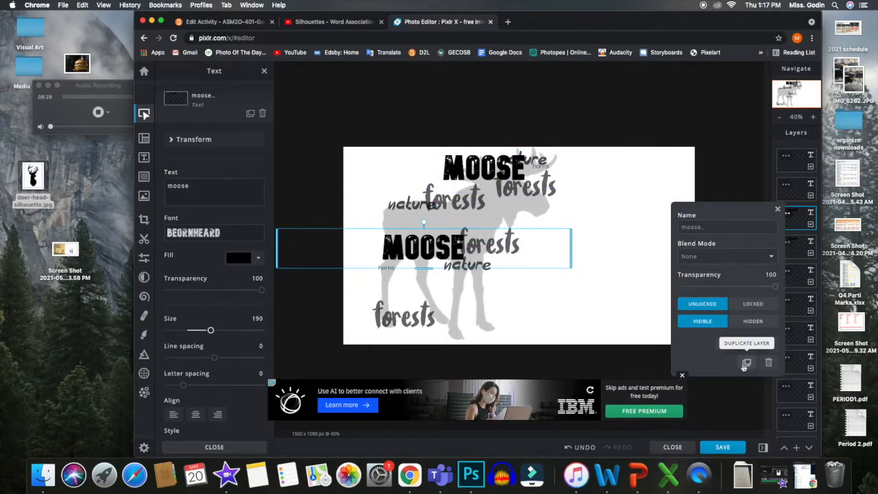
pyautogui.click(745, 364)
pyautogui.moveTo(456, 245); pyautogui.dragTo(553, 200)
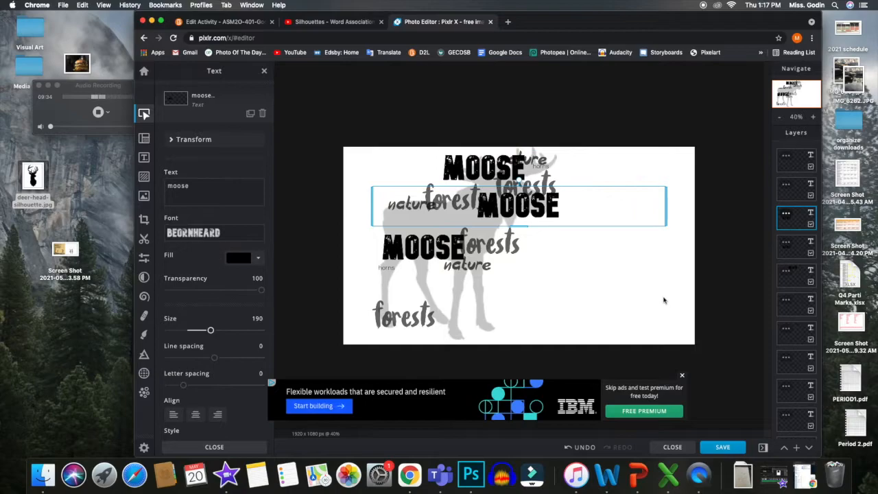
pyautogui.click(663, 299)
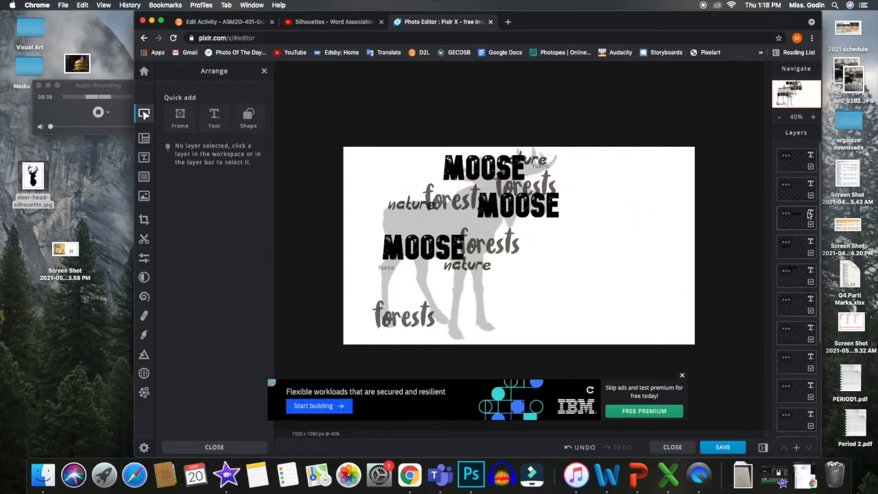
pyautogui.scroll(-2, 798, 383)
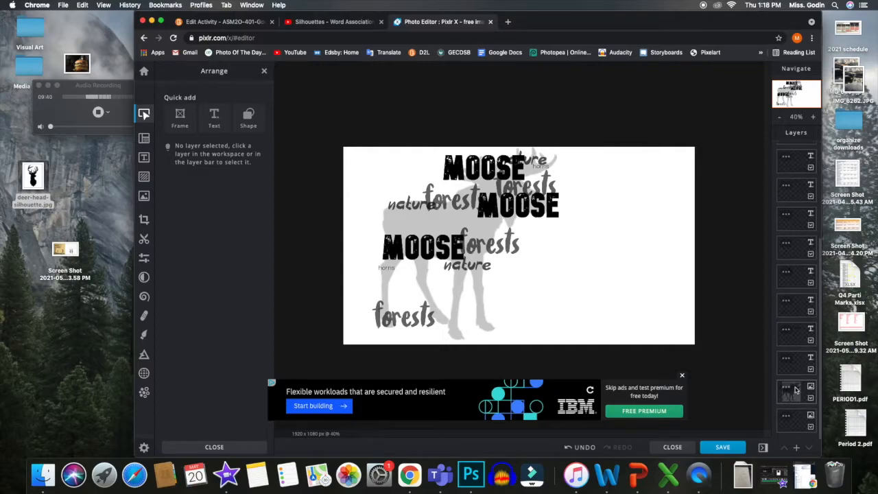
pyautogui.scroll(2, 790, 321)
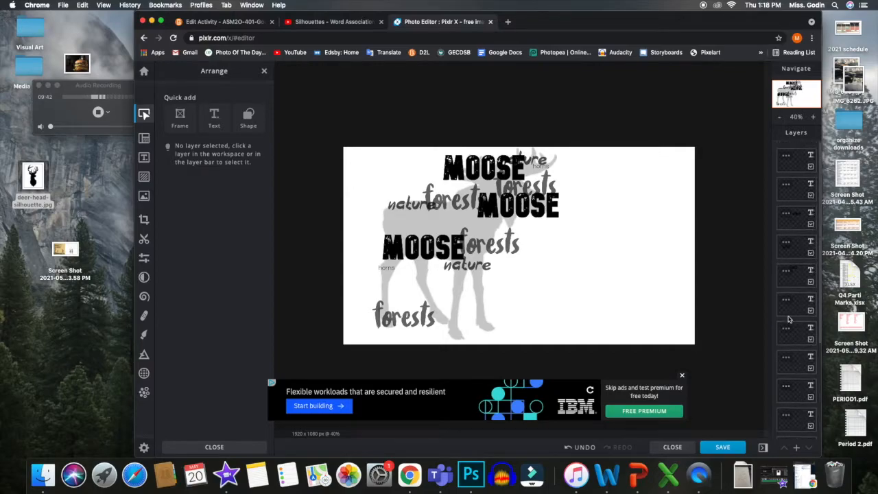
pyautogui.click(786, 157)
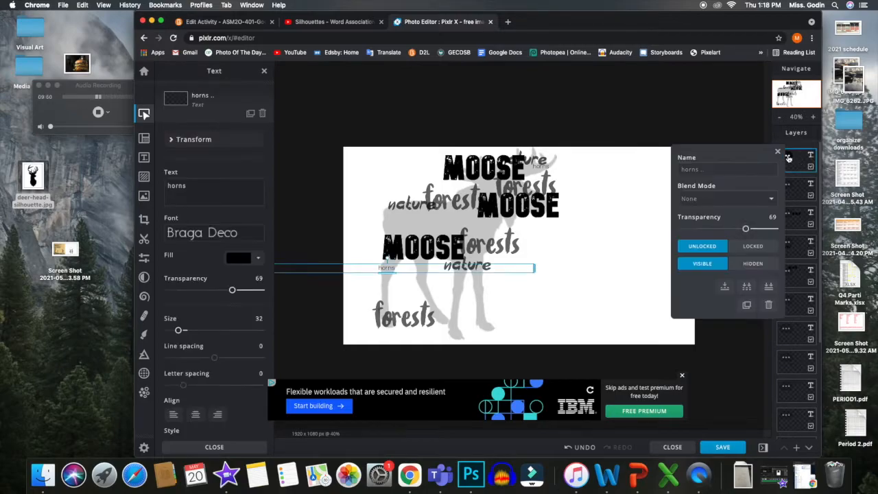
pyautogui.click(742, 288)
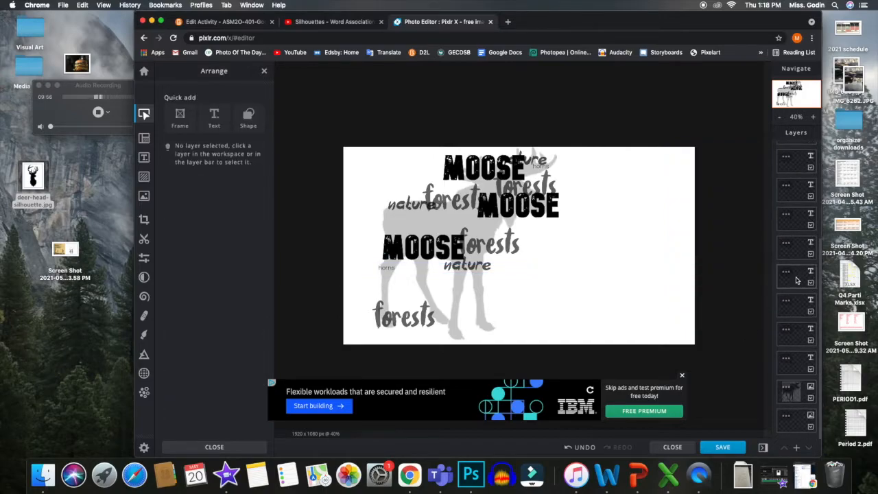
# Hide the moose silhouette image layer so only the words show on the canvas
pyautogui.click(790, 389)
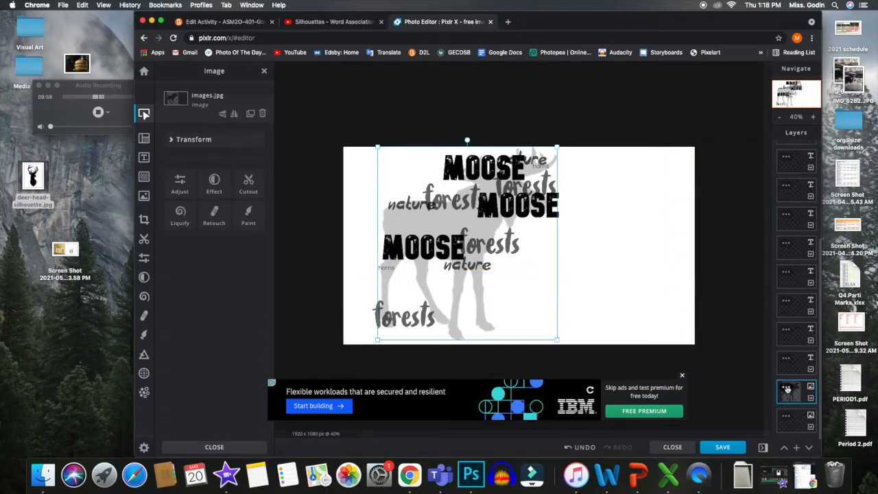
pyautogui.click(787, 390)
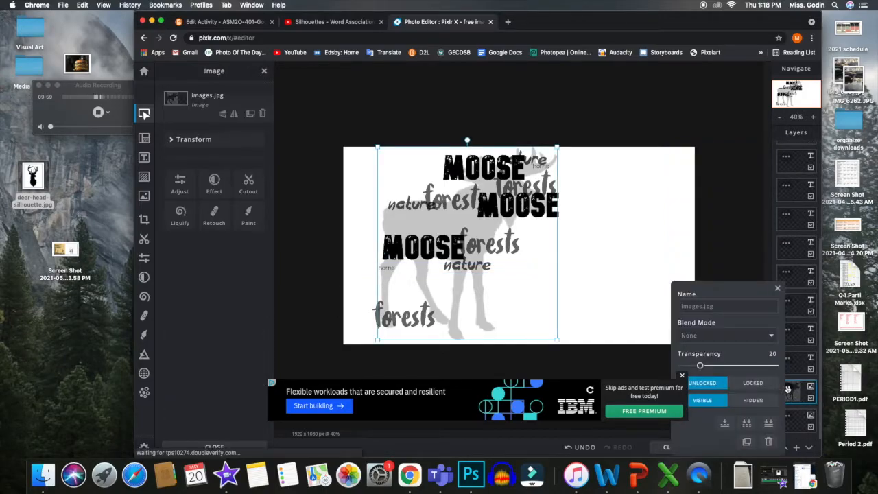
pyautogui.click(752, 401)
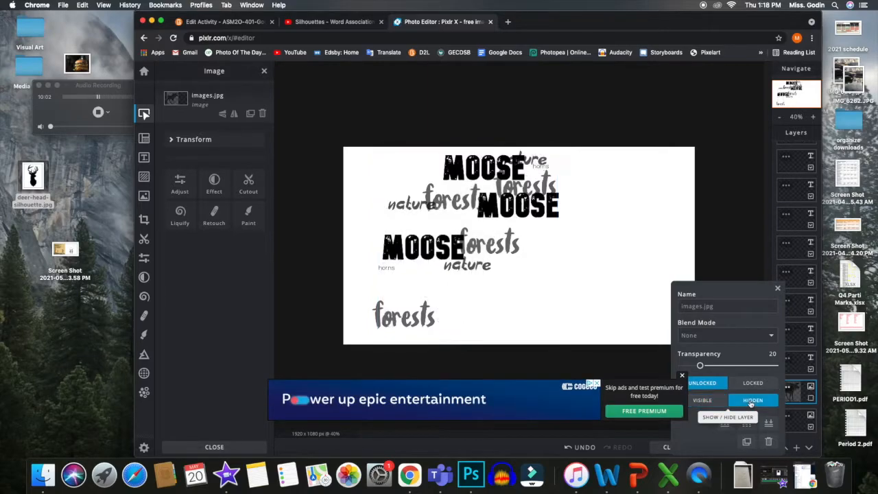
pyautogui.click(732, 266)
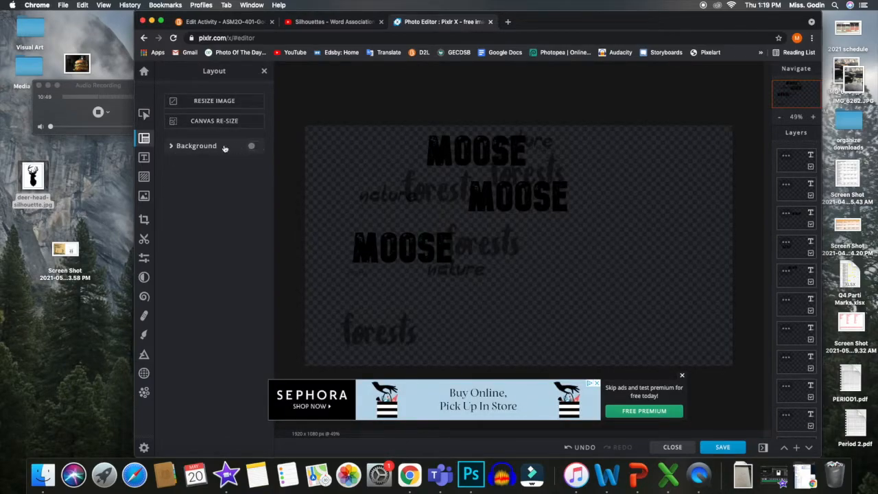
# Turn the canvas background off and merge all visible text layers into a single layer
pyautogui.click(199, 147)
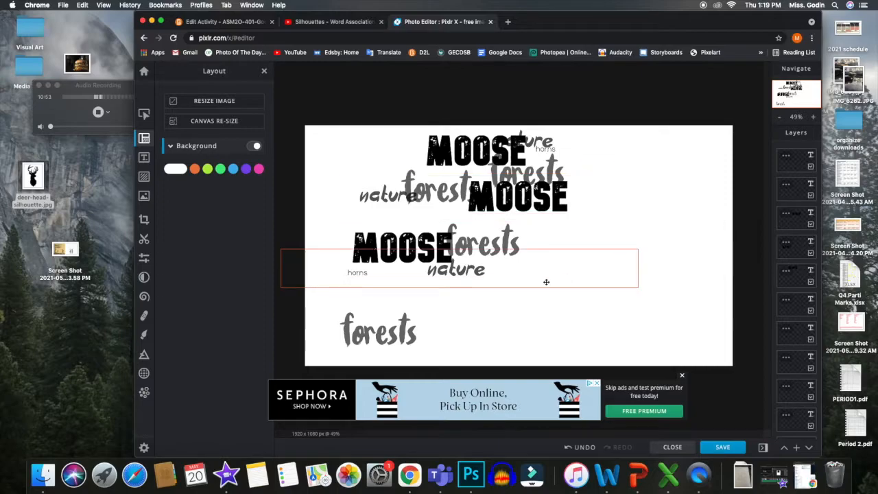
pyautogui.click(255, 147)
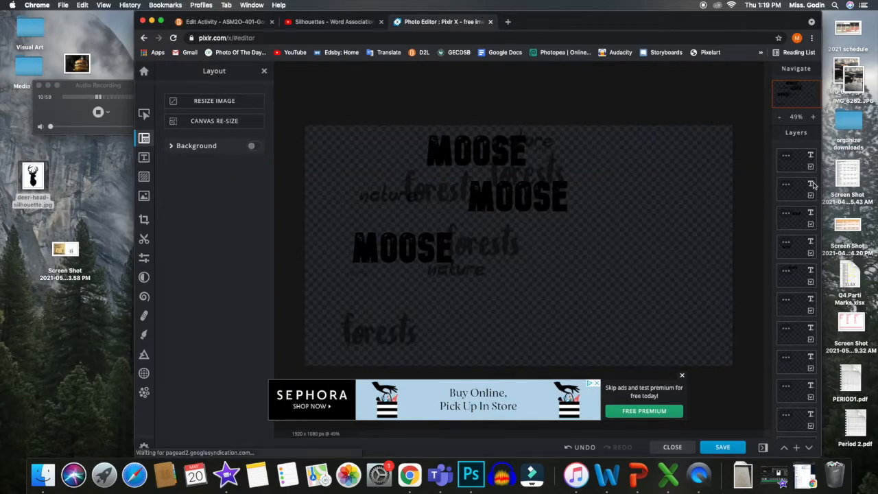
pyautogui.click(787, 158)
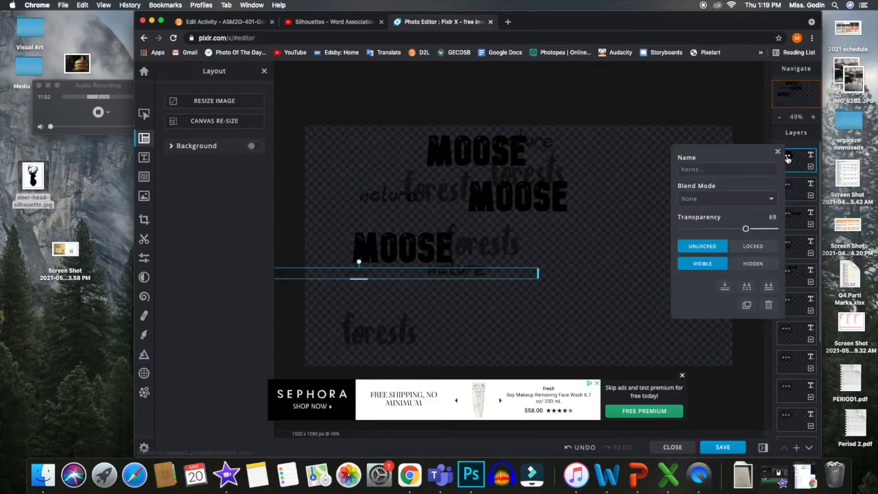
pyautogui.click(747, 288)
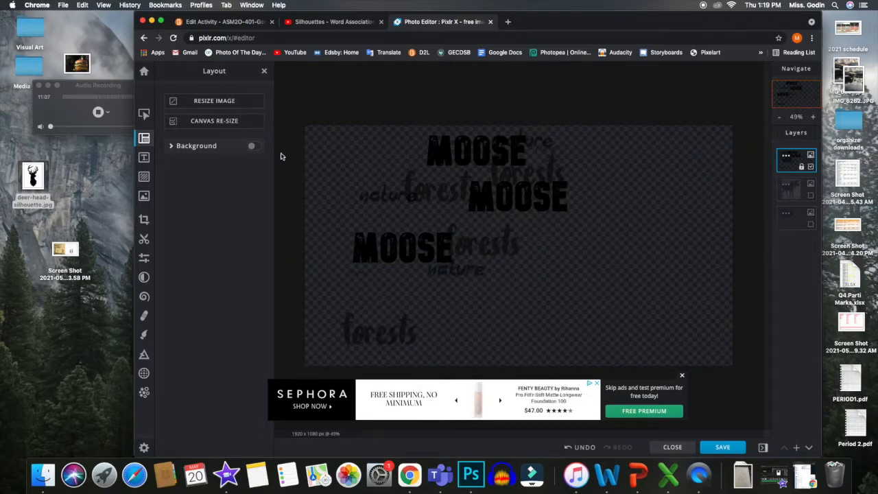
# Turn the white canvas background back on and show the moose silhouette layer beneath the merged words
pyautogui.click(255, 147)
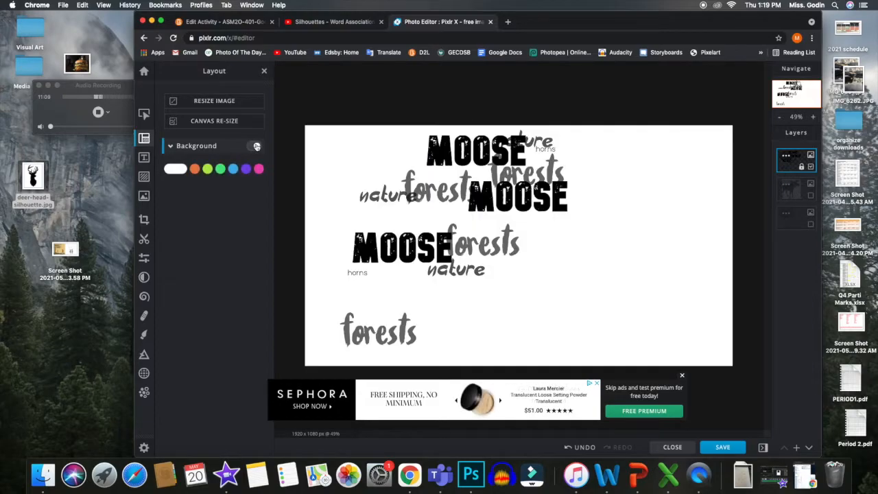
pyautogui.click(807, 194)
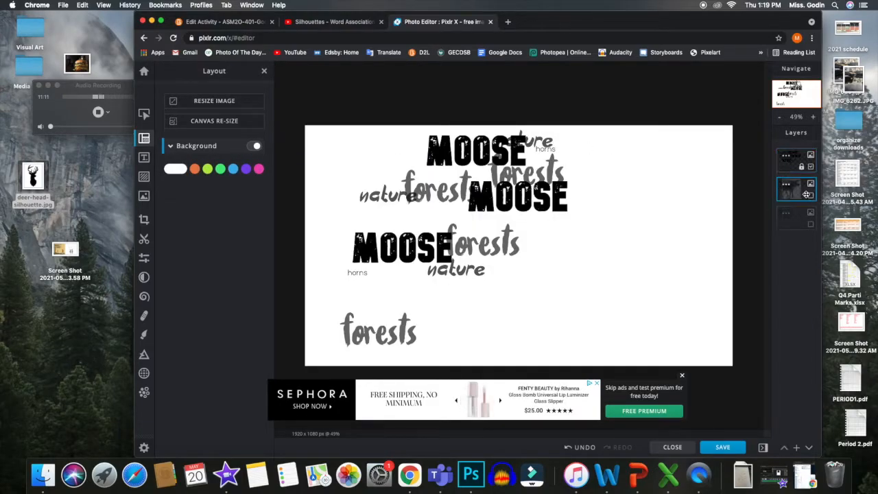
pyautogui.click(811, 195)
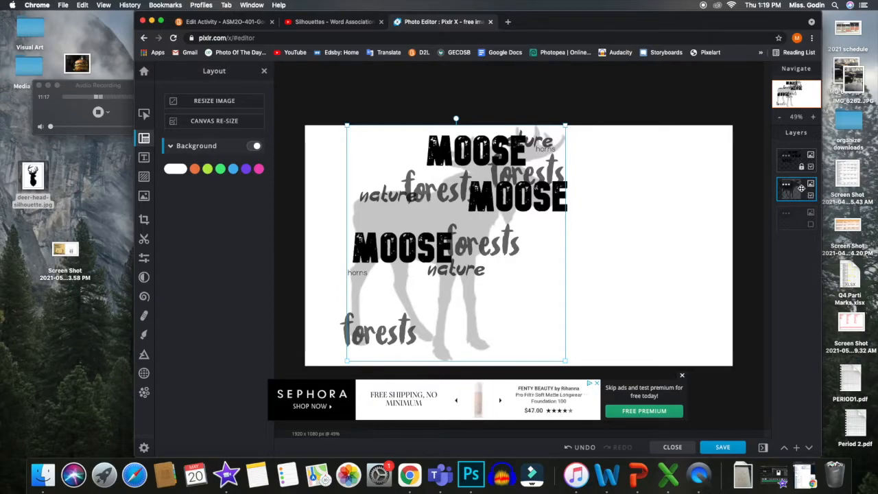
# Set the moose silhouette image layer's transparency to 79 so both the shape and the words can be seen
pyautogui.click(787, 188)
pyautogui.moveTo(710, 258); pyautogui.dragTo(773, 257)
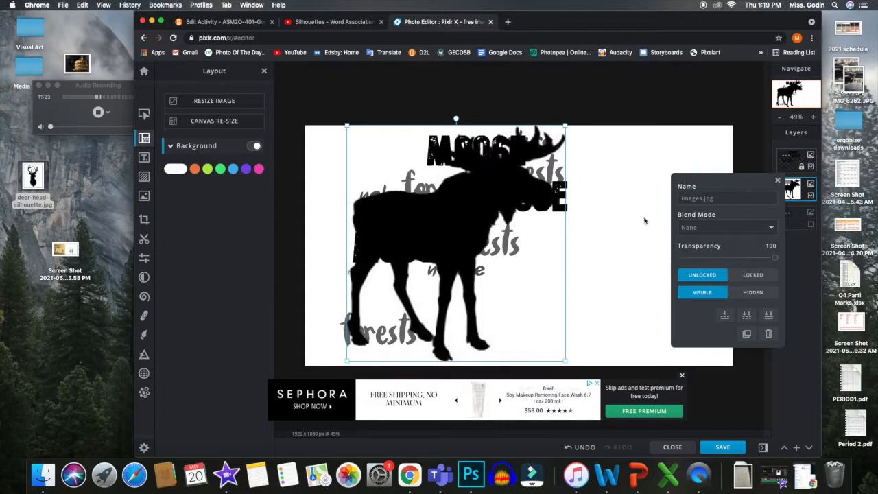
pyautogui.moveTo(780, 261); pyautogui.dragTo(756, 259)
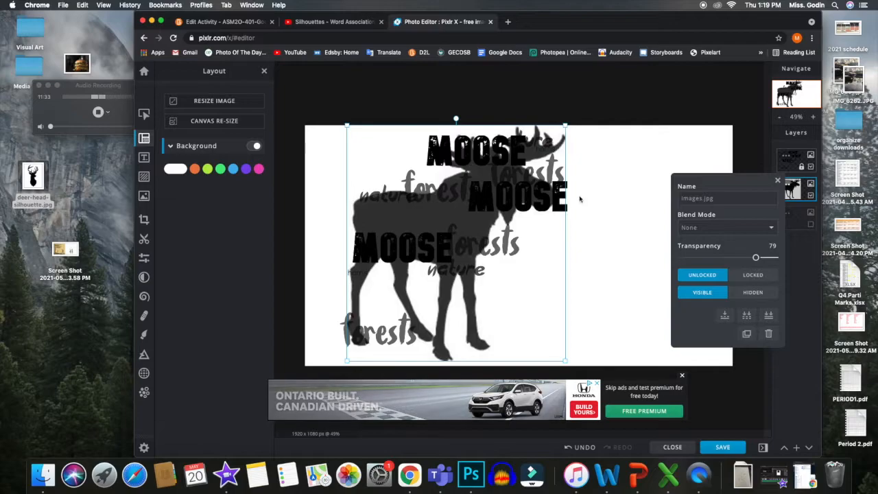
# On the merged word layer, erase the lettering that sticks out around the moose's hind legs and above its back
pyautogui.click(144, 336)
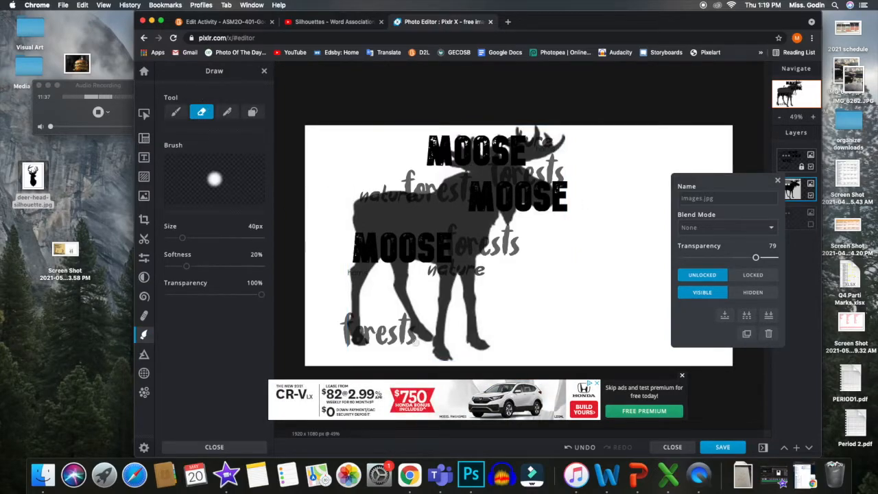
pyautogui.click(342, 345)
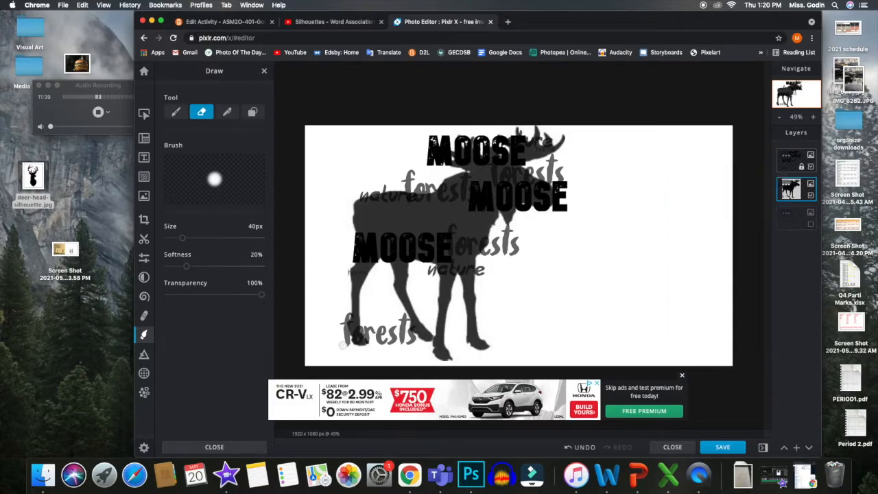
pyautogui.click(788, 159)
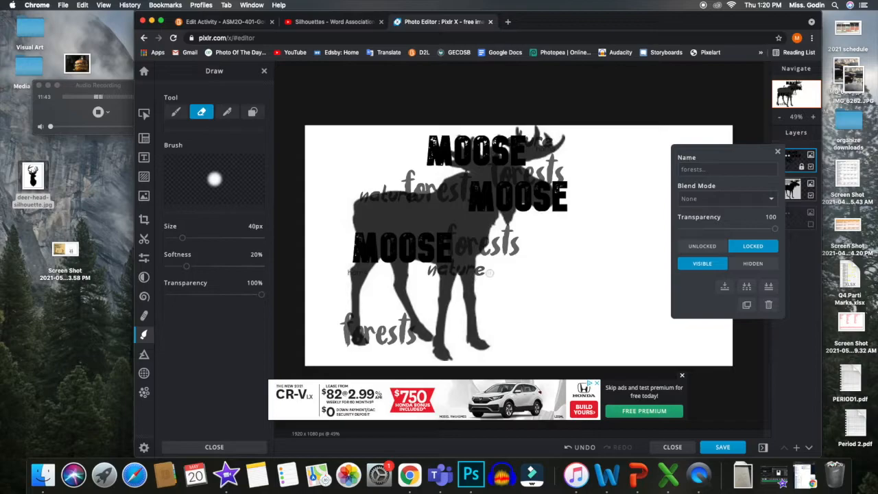
pyautogui.click(778, 152)
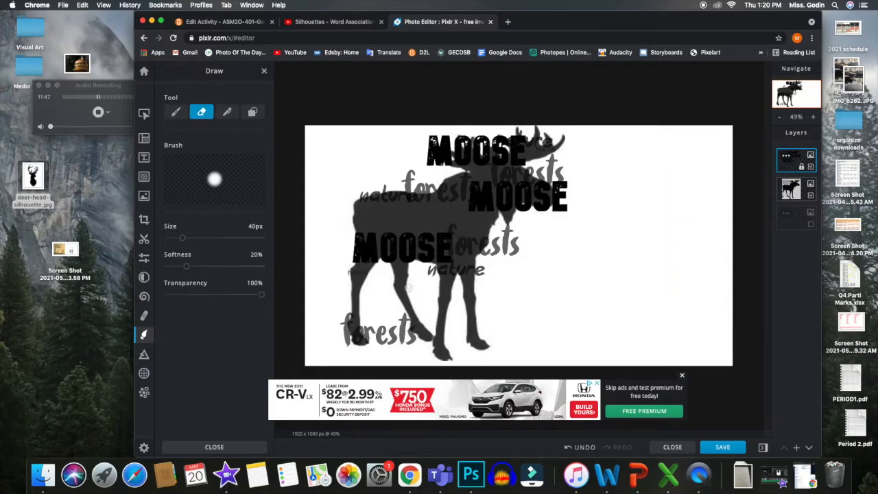
pyautogui.moveTo(399, 317)
pyautogui.mouseDown()
pyautogui.moveTo(416, 343)
pyautogui.moveTo(370, 335)
pyautogui.moveTo(361, 323)
pyautogui.moveTo(372, 339)
pyautogui.moveTo(373, 330)
pyautogui.moveTo(392, 333)
pyautogui.moveTo(370, 329)
pyautogui.moveTo(387, 325)
pyautogui.moveTo(380, 339)
pyautogui.moveTo(393, 324)
pyautogui.moveTo(388, 345)
pyautogui.moveTo(379, 340)
pyautogui.moveTo(393, 345)
pyautogui.moveTo(314, 343)
pyautogui.moveTo(346, 317)
pyautogui.mouseUp()
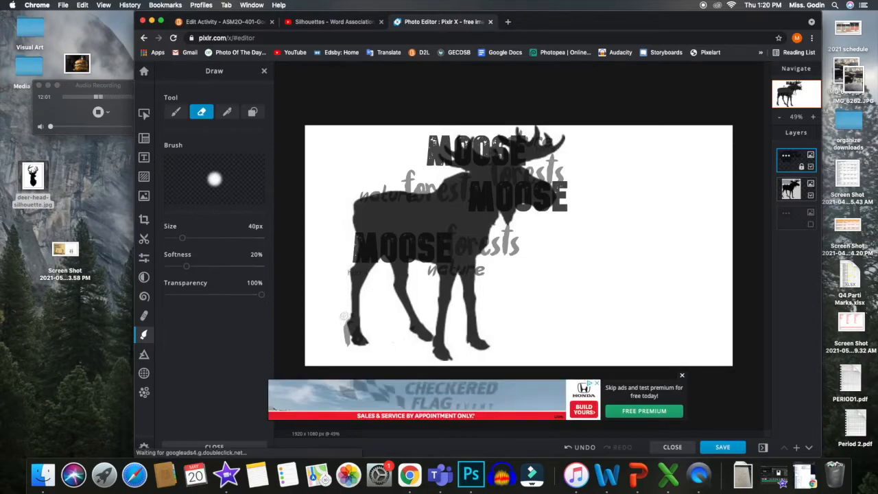
pyautogui.moveTo(344, 316); pyautogui.dragTo(349, 350)
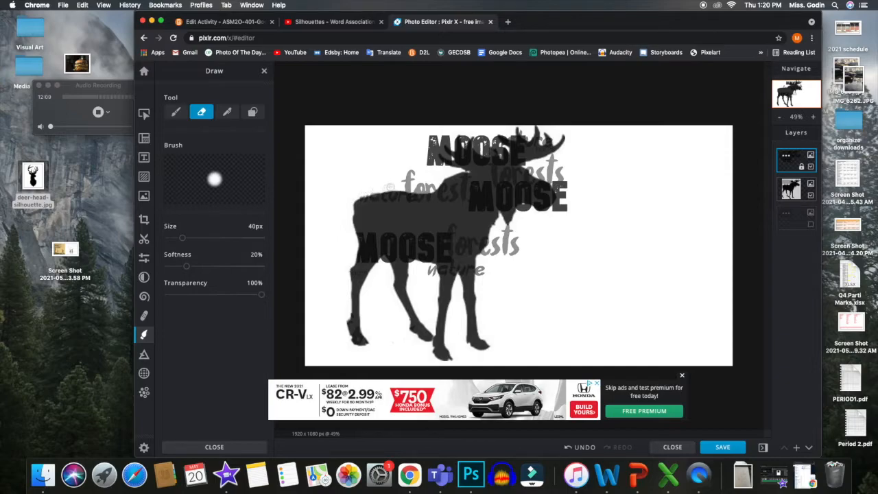
pyautogui.moveTo(434, 185); pyautogui.dragTo(409, 174)
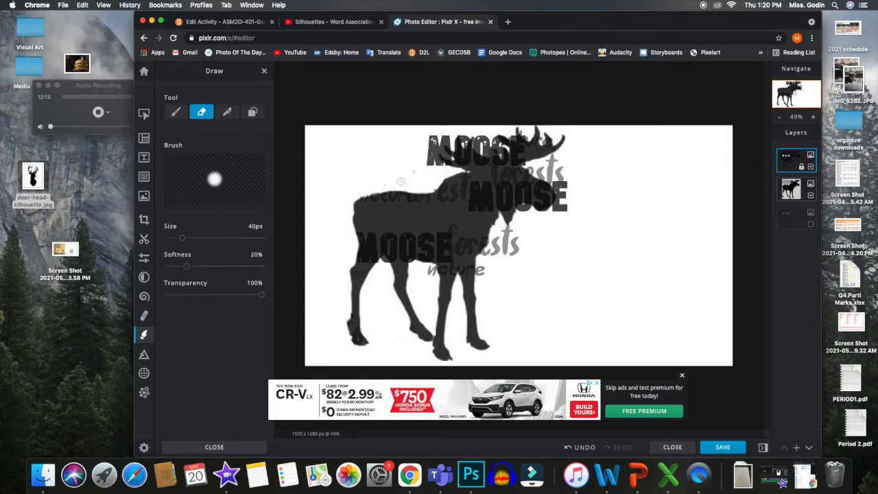
pyautogui.moveTo(397, 168); pyautogui.dragTo(418, 169)
# Set the merged word layer's transparency to 66 and erase the lettering outside the rear antler, chest and muzzle
pyautogui.click(789, 157)
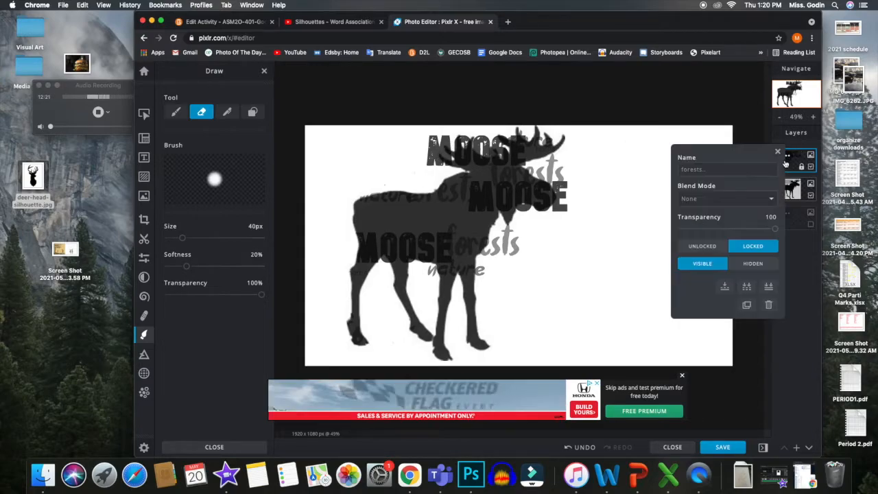
pyautogui.moveTo(776, 230); pyautogui.dragTo(743, 232)
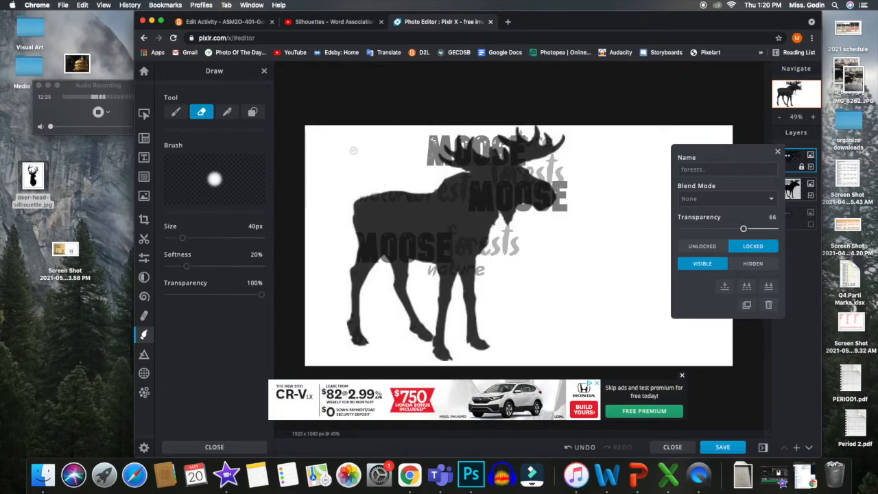
pyautogui.click(430, 140)
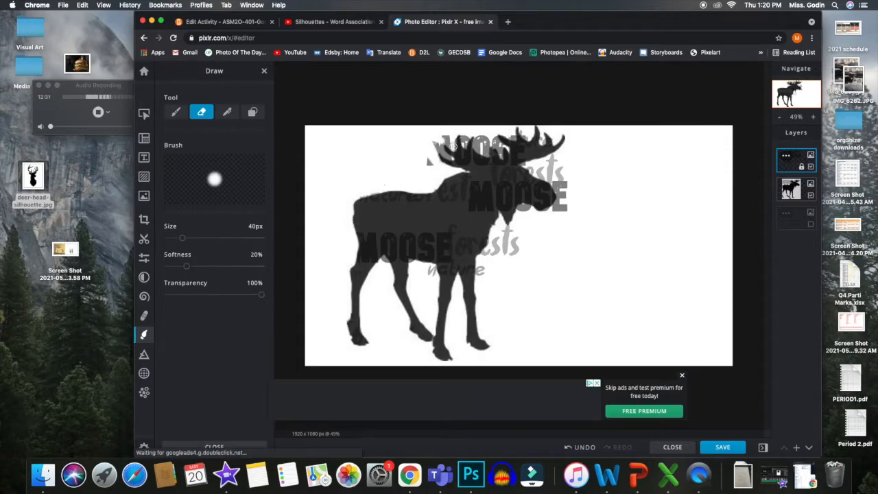
pyautogui.moveTo(436, 144); pyautogui.dragTo(428, 157)
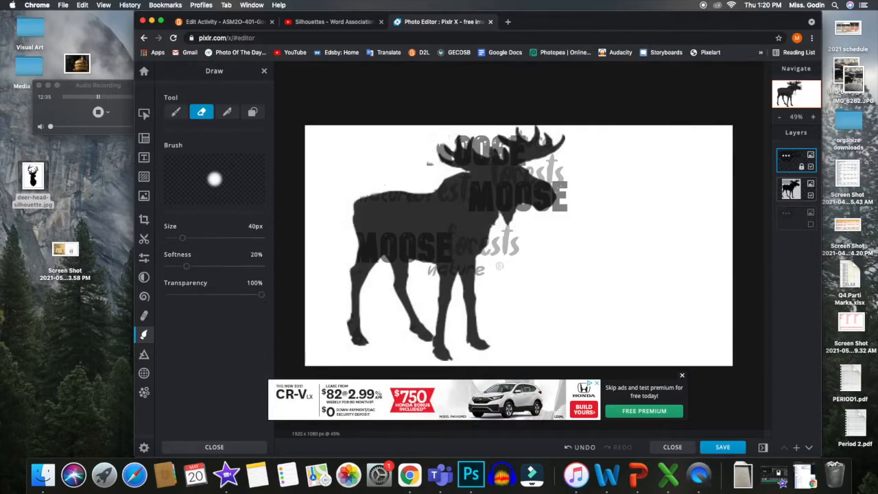
pyautogui.moveTo(497, 231)
pyautogui.mouseDown()
pyautogui.moveTo(483, 268)
pyautogui.moveTo(500, 240)
pyautogui.moveTo(518, 242)
pyautogui.moveTo(509, 247)
pyautogui.moveTo(514, 227)
pyautogui.mouseUp()
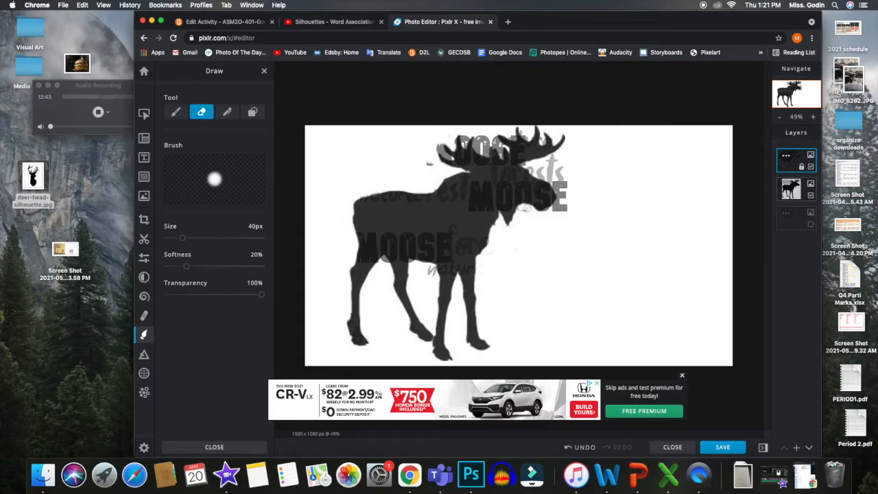
pyautogui.moveTo(528, 168)
pyautogui.mouseDown()
pyautogui.moveTo(557, 189)
pyautogui.moveTo(558, 205)
pyautogui.moveTo(548, 164)
pyautogui.moveTo(544, 175)
pyautogui.moveTo(555, 172)
pyautogui.moveTo(577, 205)
pyautogui.mouseUp()
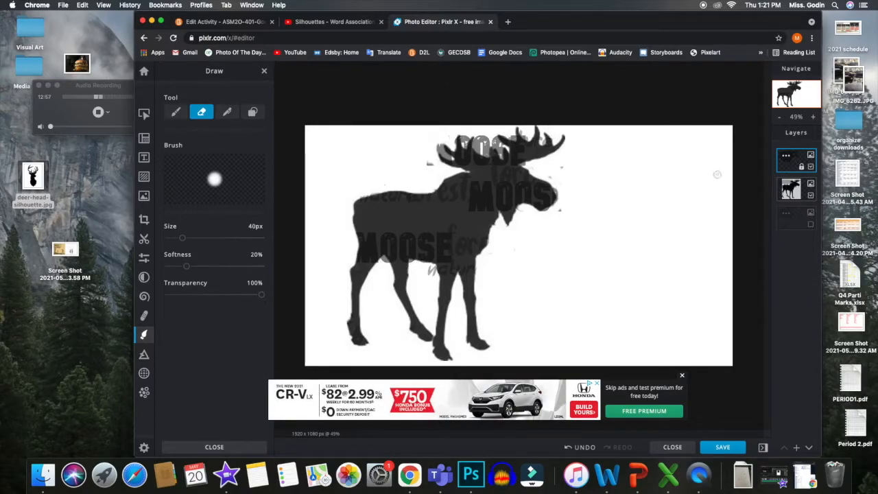
# Set the merged word layer's transparency back to 100 and close its layer settings
pyautogui.click(787, 158)
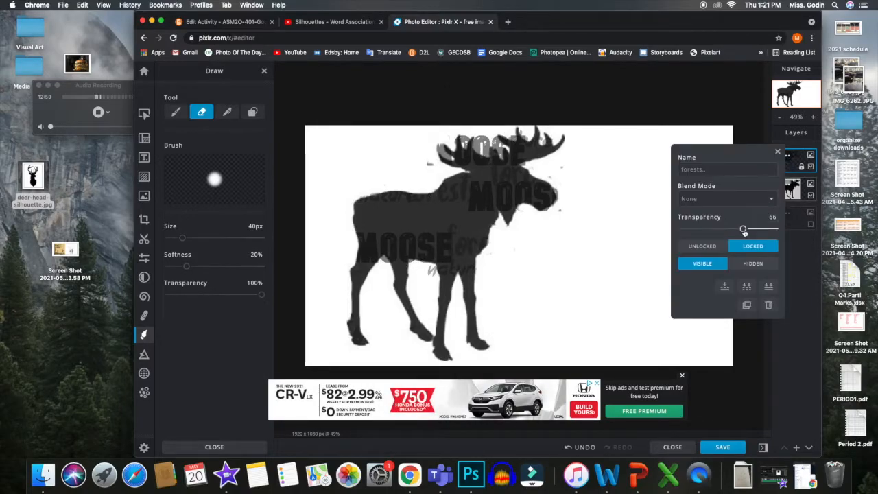
pyautogui.moveTo(744, 231); pyautogui.dragTo(775, 231)
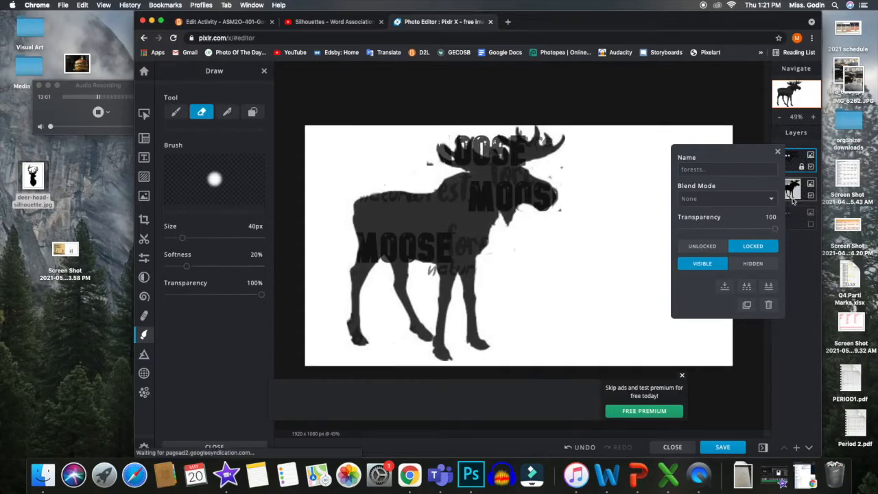
pyautogui.click(777, 151)
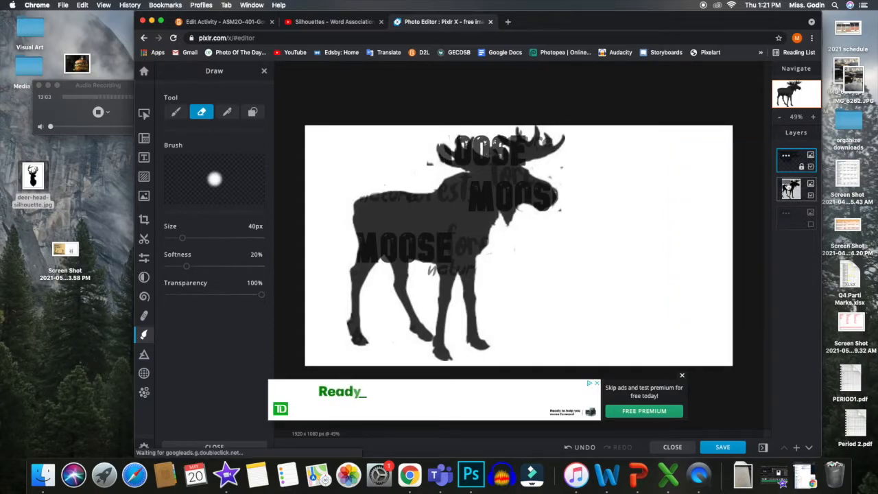
# Hide the moose silhouette image layer so only the trimmed words show
pyautogui.click(789, 186)
pyautogui.click(702, 274)
pyautogui.click(752, 292)
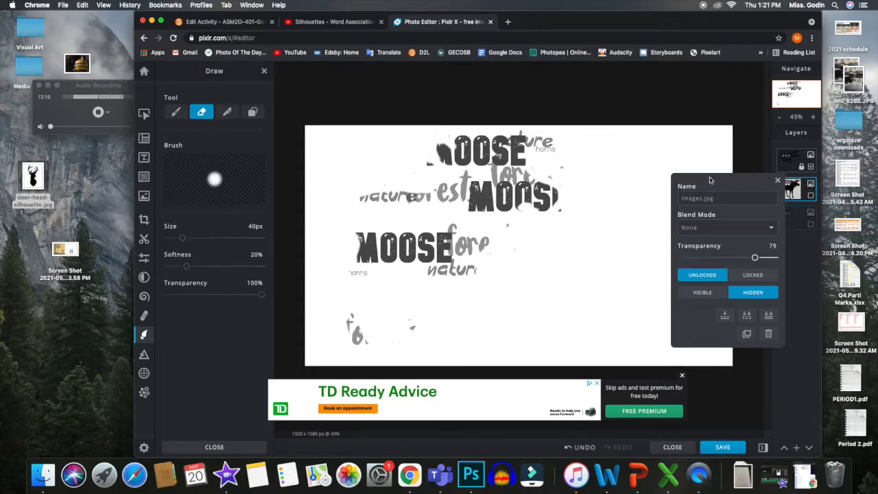
pyautogui.click(777, 180)
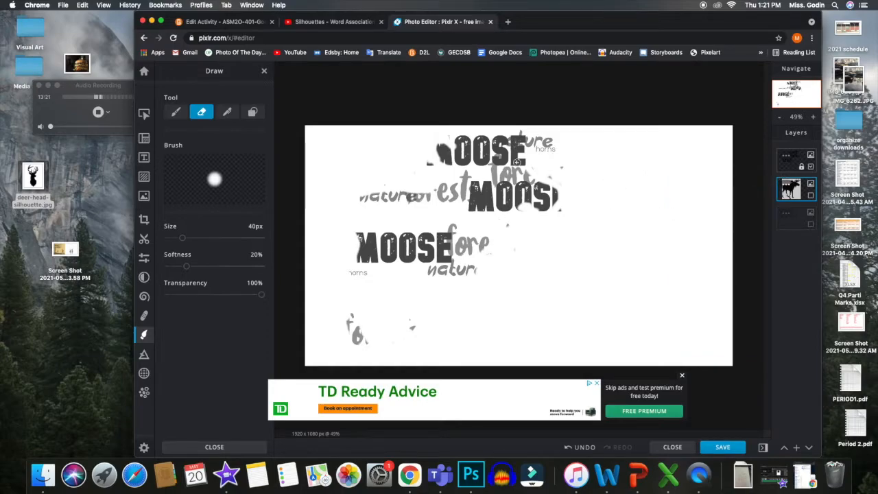
# Change the canvas background colour from white to the dark green #227023
pyautogui.click(144, 139)
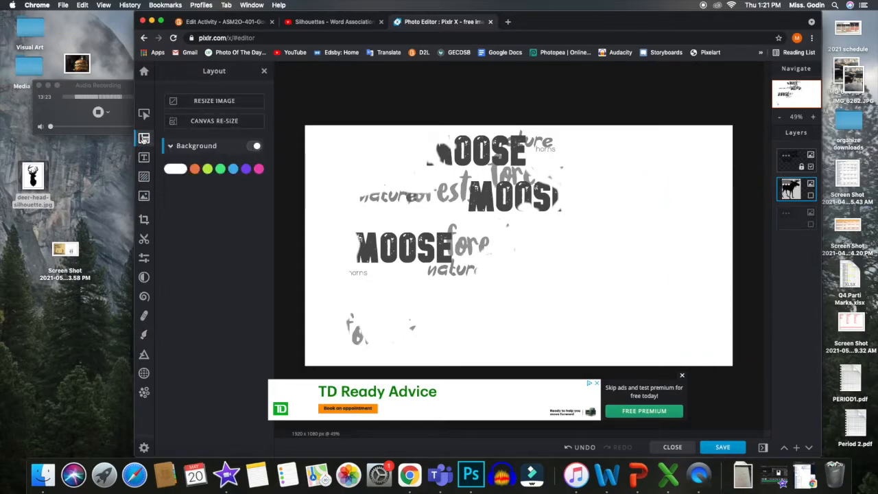
pyautogui.click(176, 171)
pyautogui.click(198, 237)
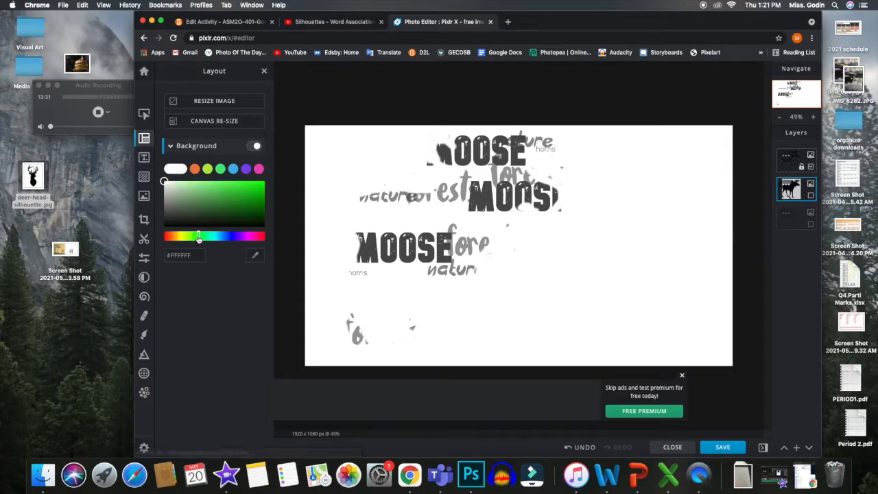
pyautogui.moveTo(236, 203)
pyautogui.mouseDown()
pyautogui.moveTo(225, 217)
pyautogui.moveTo(244, 209)
pyautogui.mouseUp()
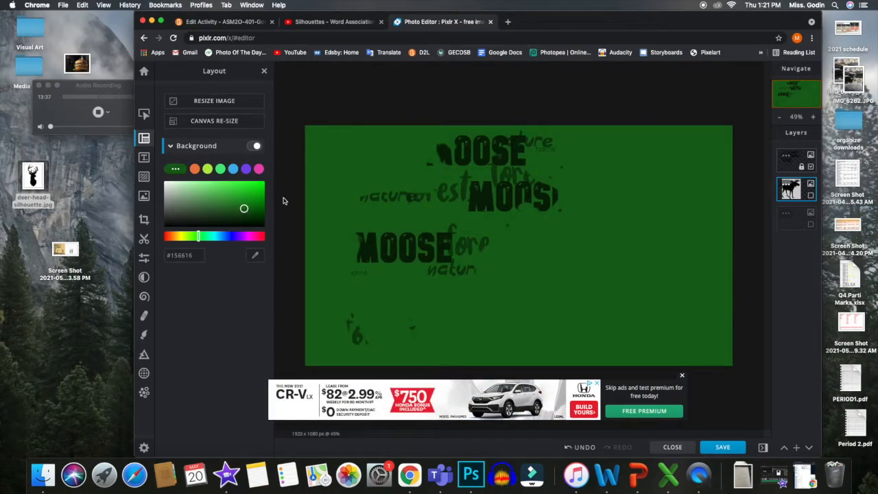
pyautogui.click(803, 220)
pyautogui.click(234, 207)
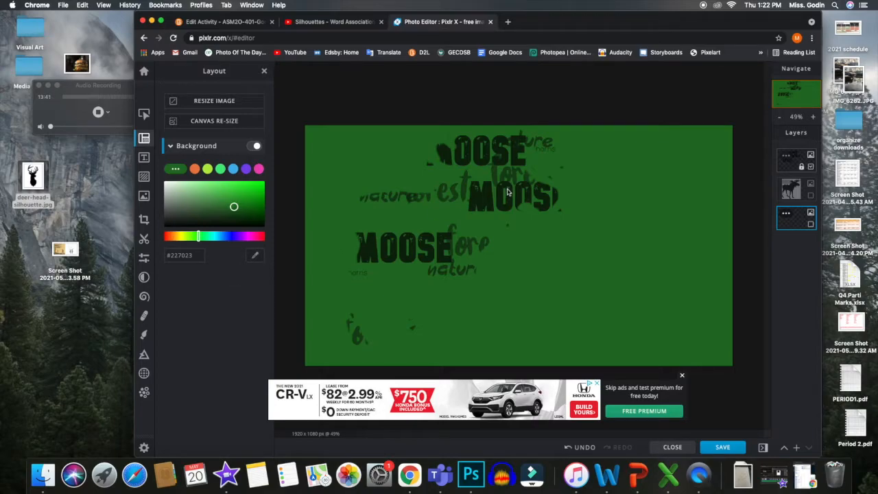